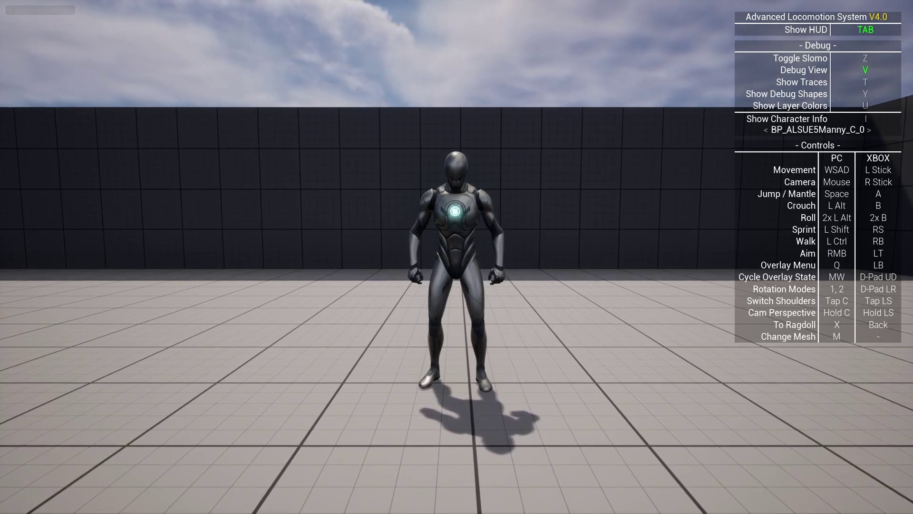
Move the character sideways and backward in debug view to examine its run, stop and turn animations
key(s)
key(d)
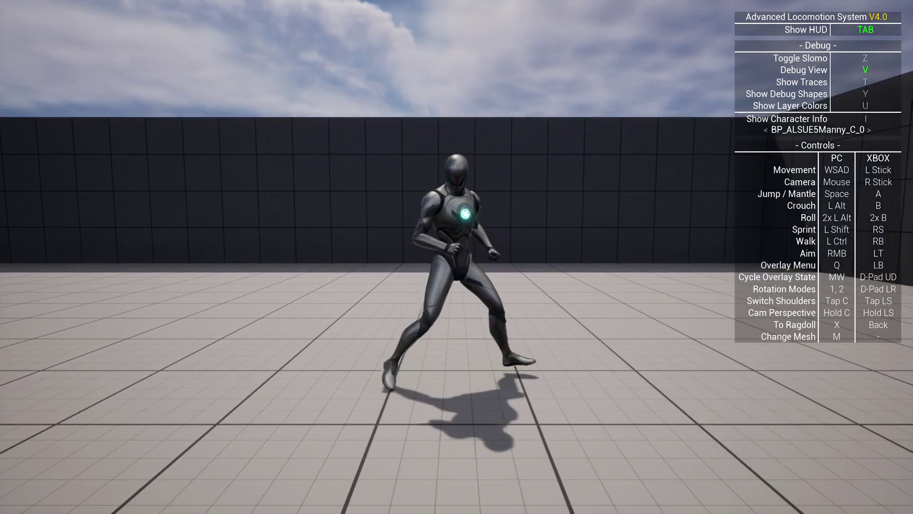
key(a)
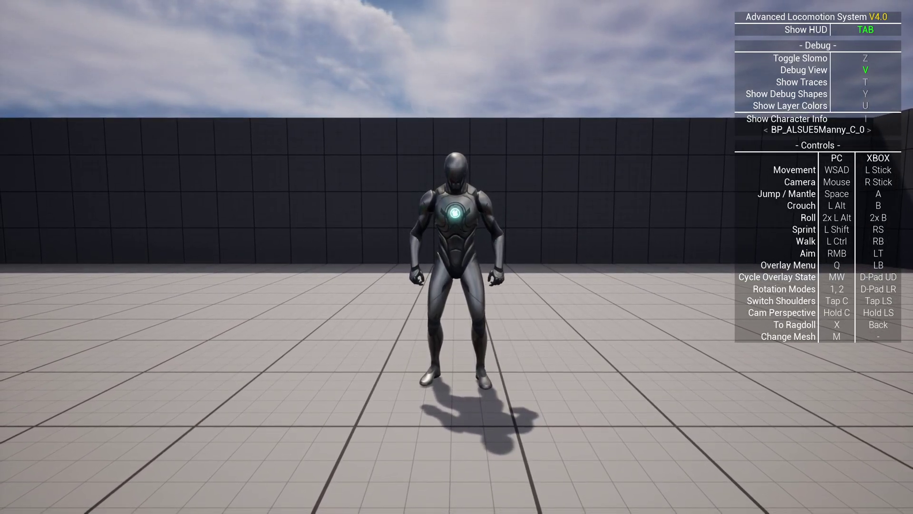
key(a)
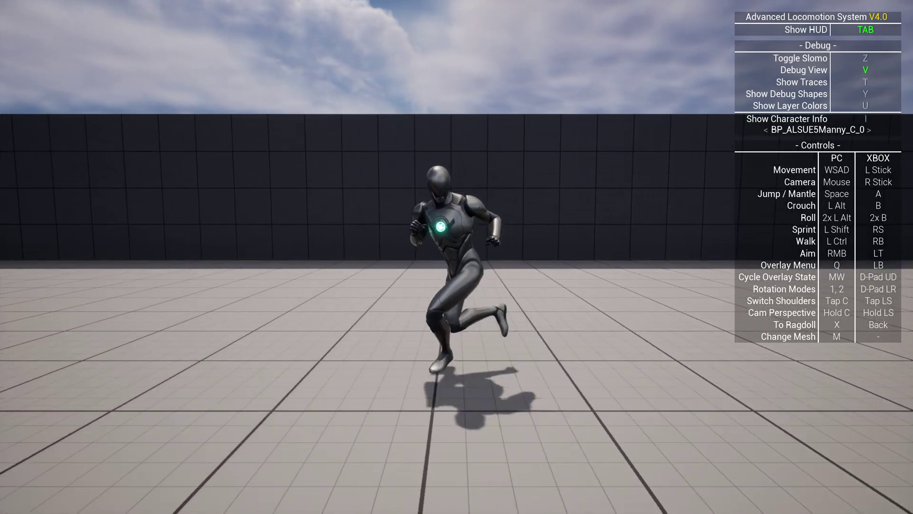
key(d)
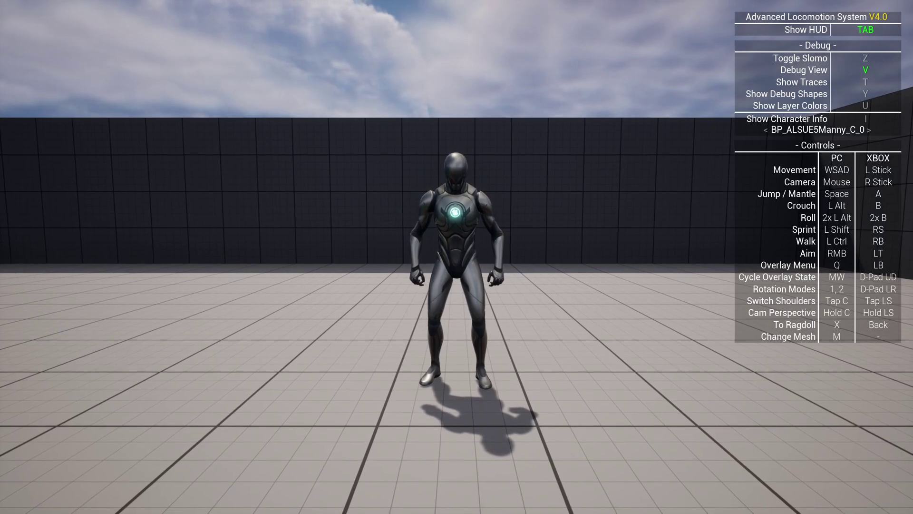
key(s)
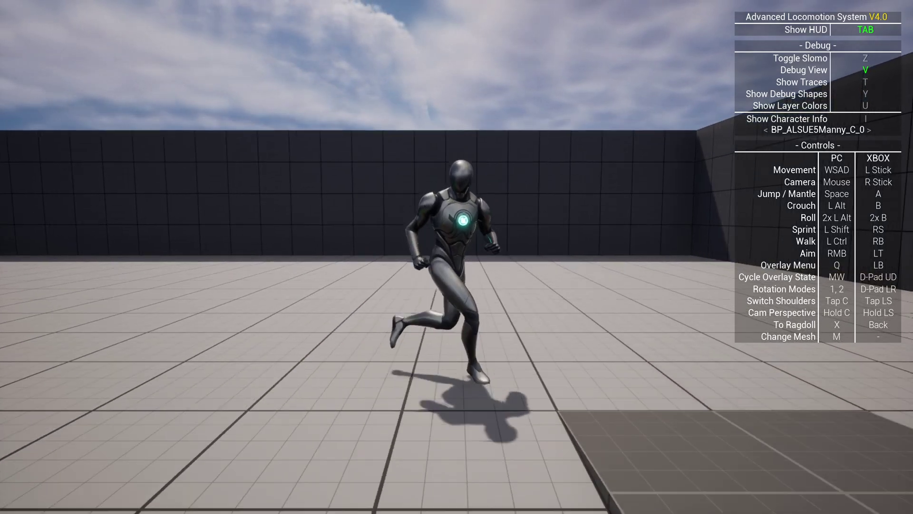
key(a)
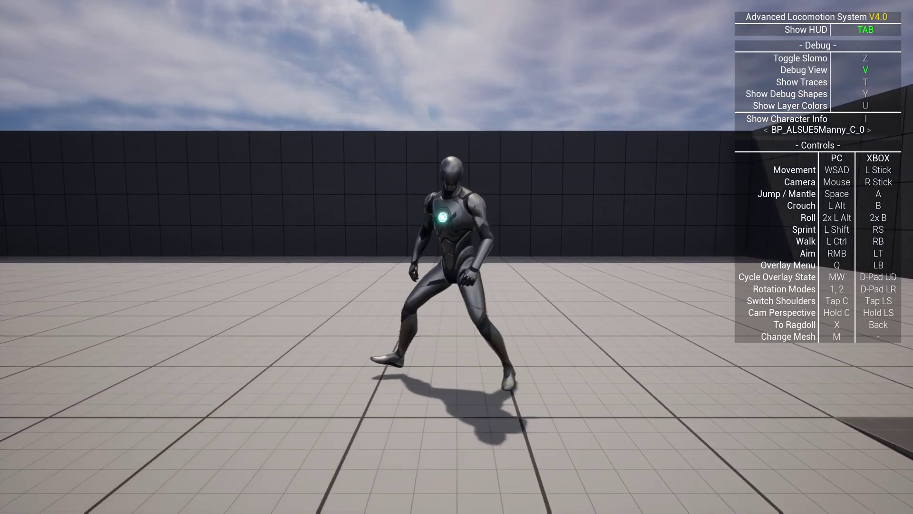
key(d)
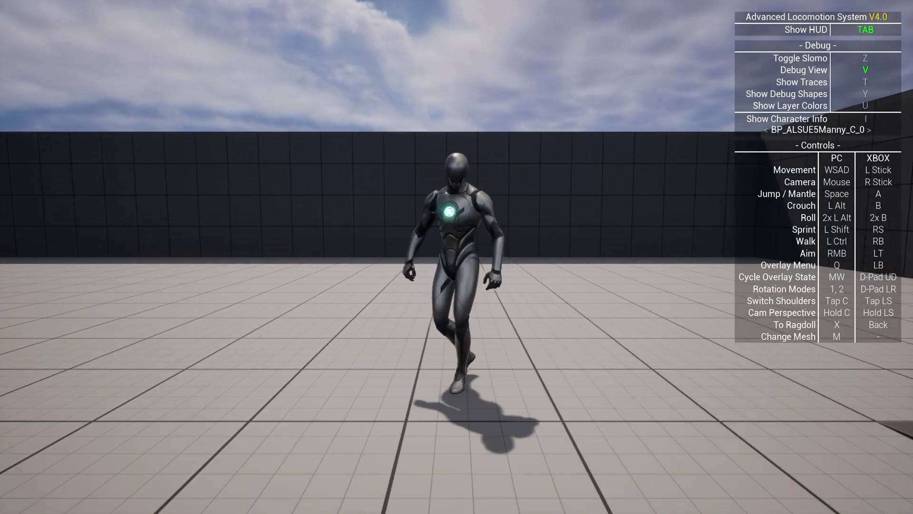
key(s)
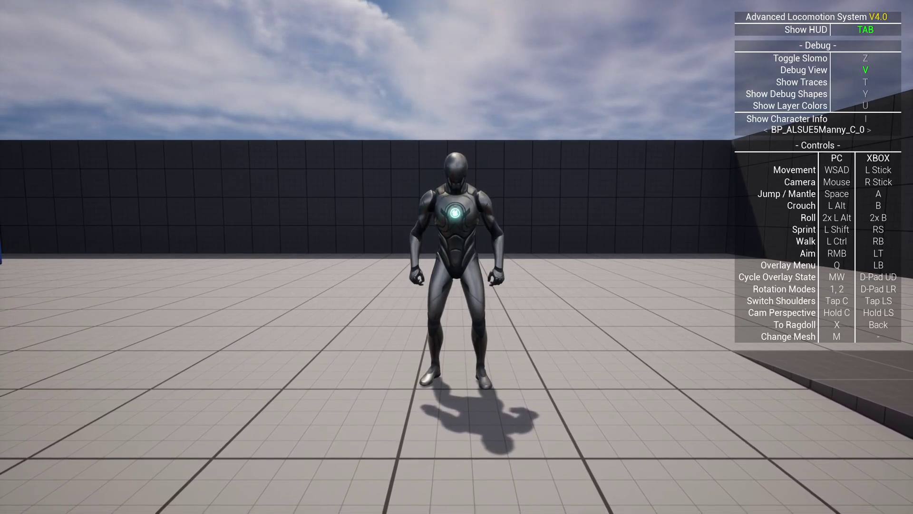
Leave debug view and run the character to the round platform, mantling onto it and jumping across
key(v)
key(w)
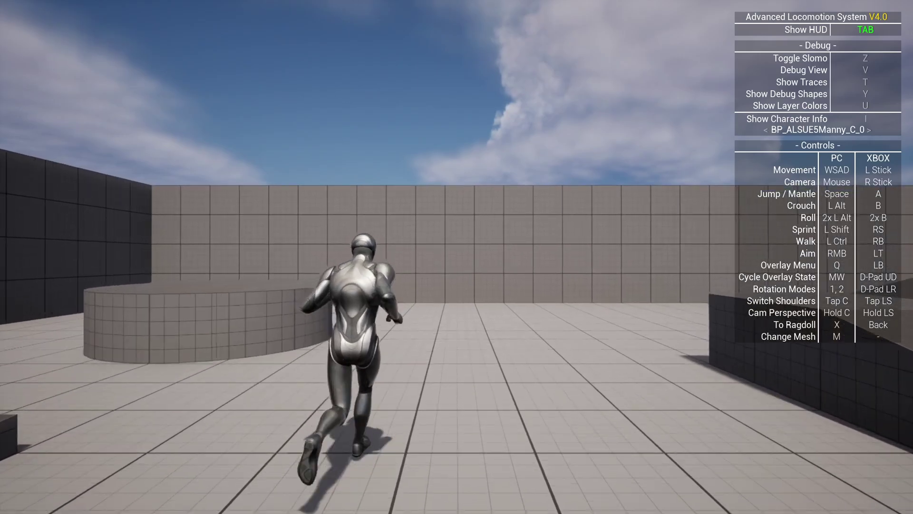
key(w)
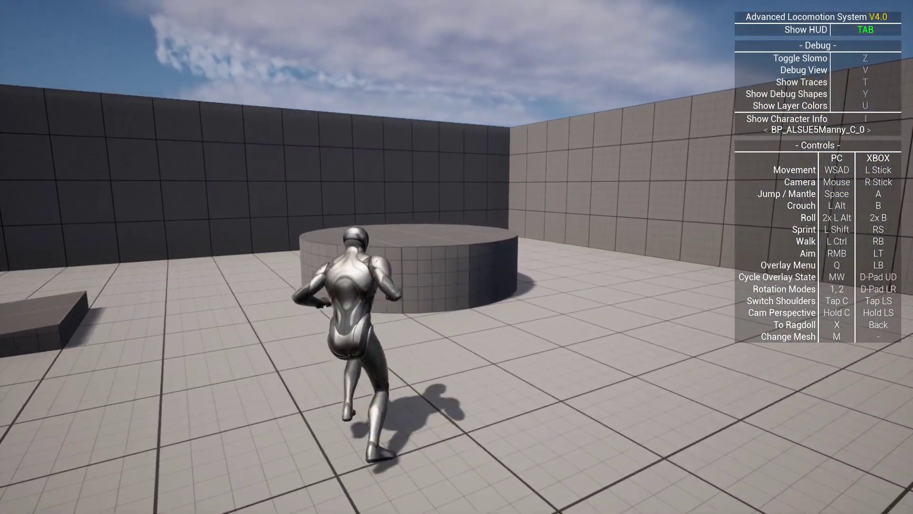
key(w)
key(space)
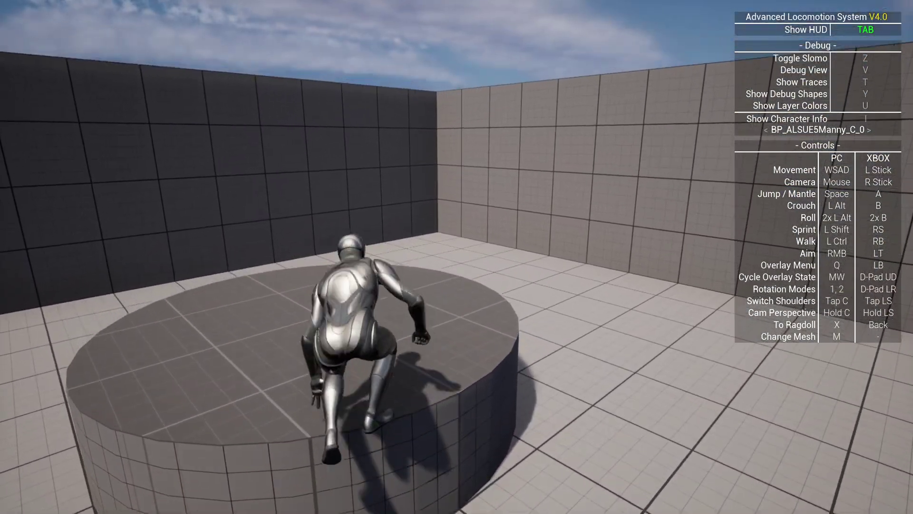
key(w)
key(space)
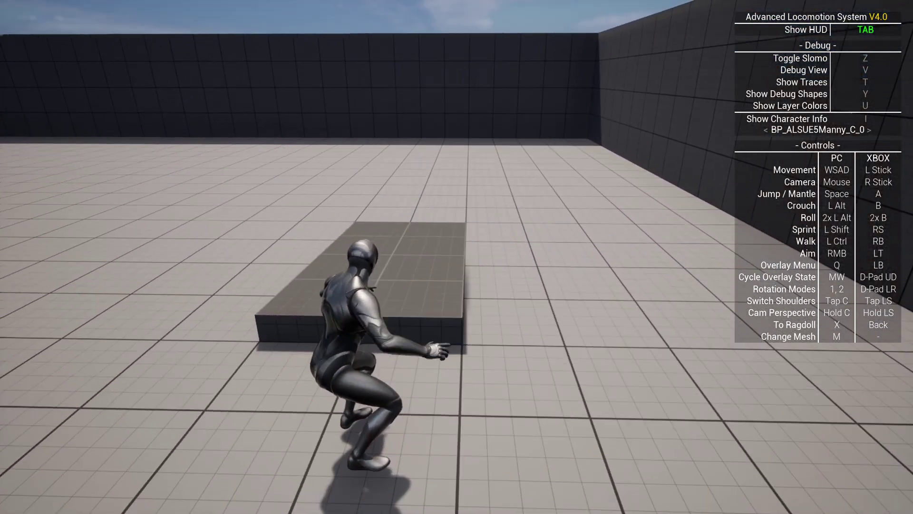
Stand the character on the edge of the low ramp with one foot hanging over, and show the traces
key(w)
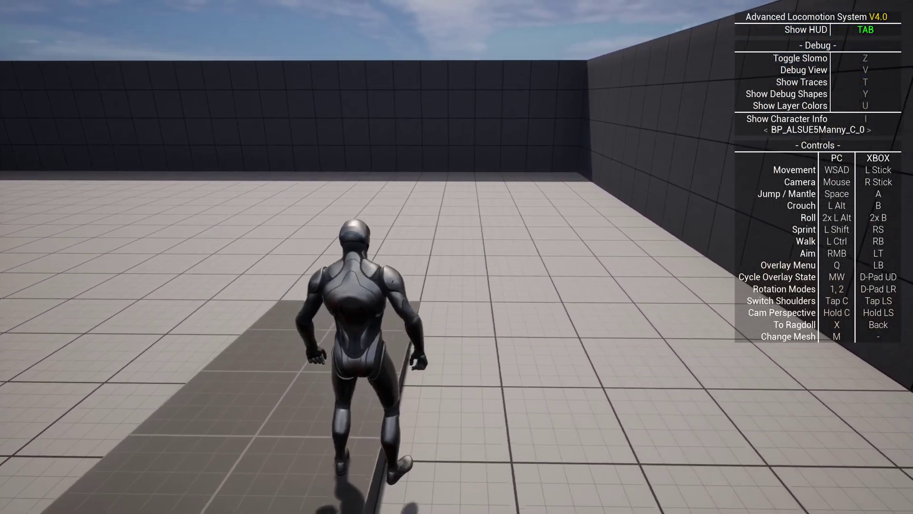
key(w)
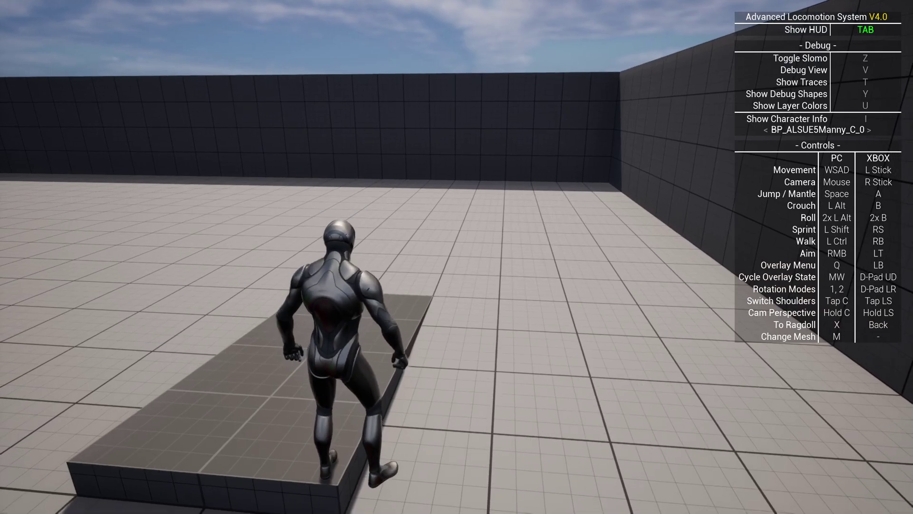
key(w)
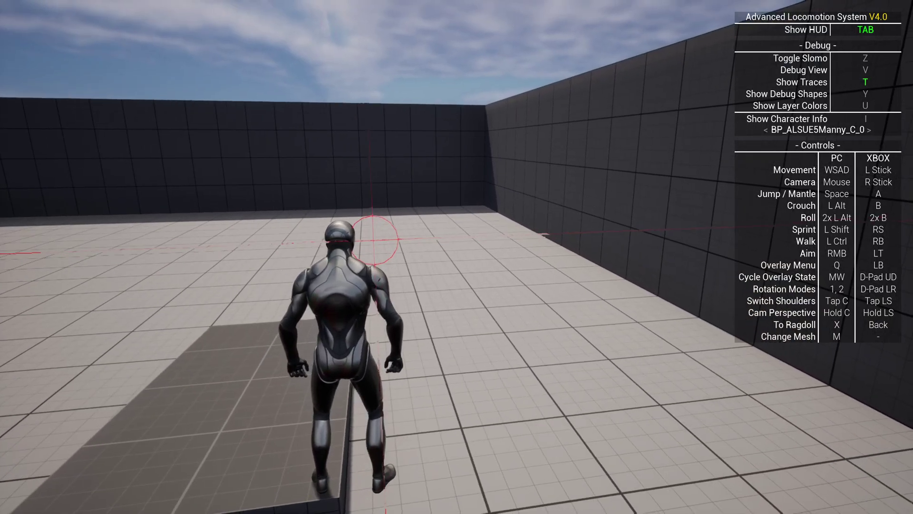
key(w)
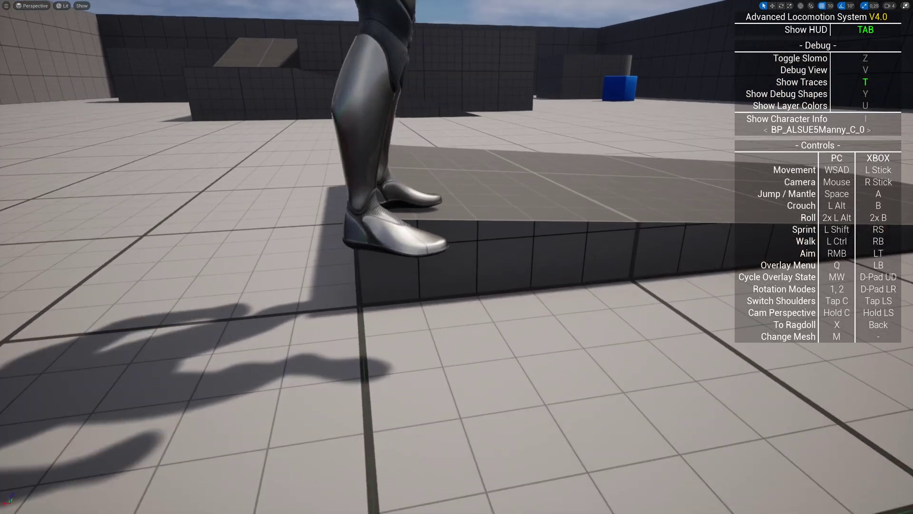
Examine the character's foot placement at the ramp's edge with the detached camera and resume control of the character
right_drag(439, 332, 372, 332)
key(d)
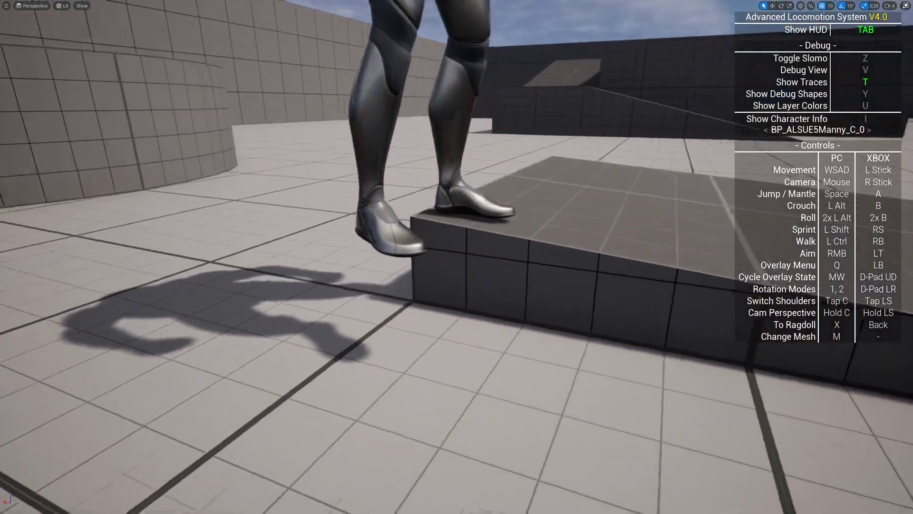
right_drag(449, 98, 636, 73)
key(a)
key(s)
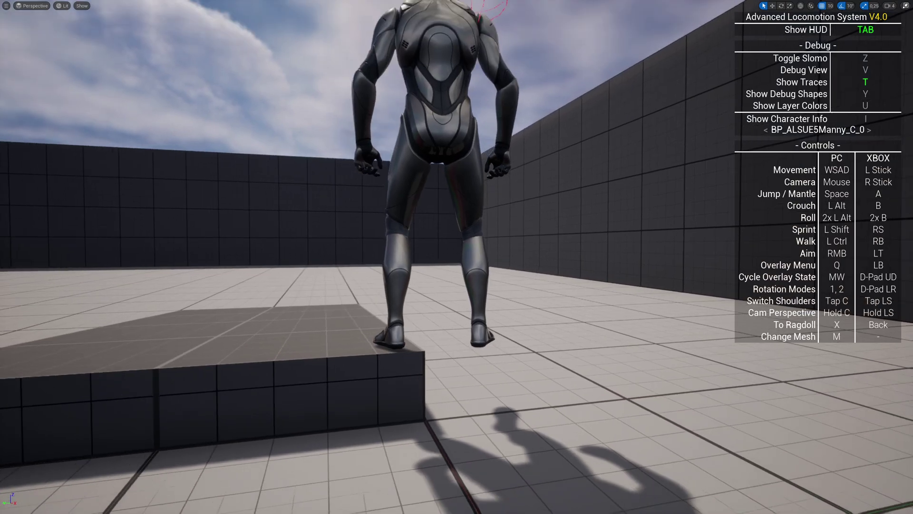
key(F8)
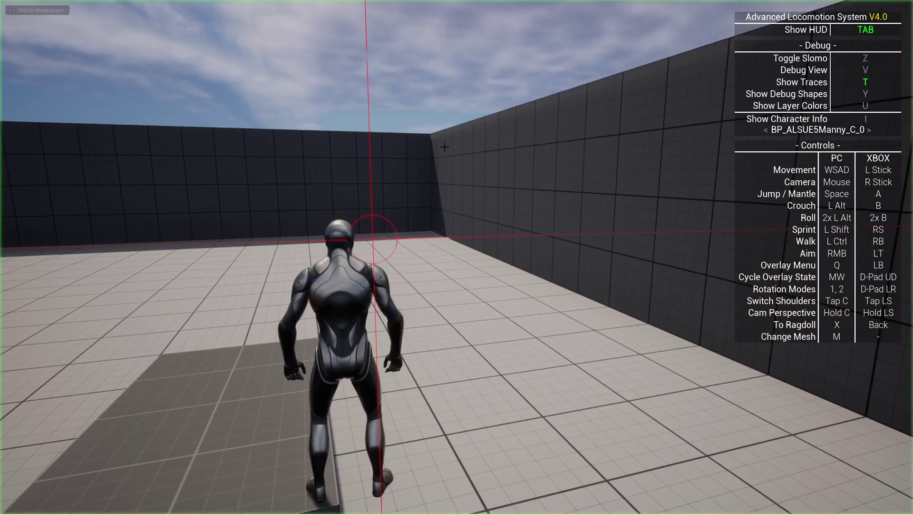
Replace the traces with debug shapes and run and jump the character across the floor
key(t)
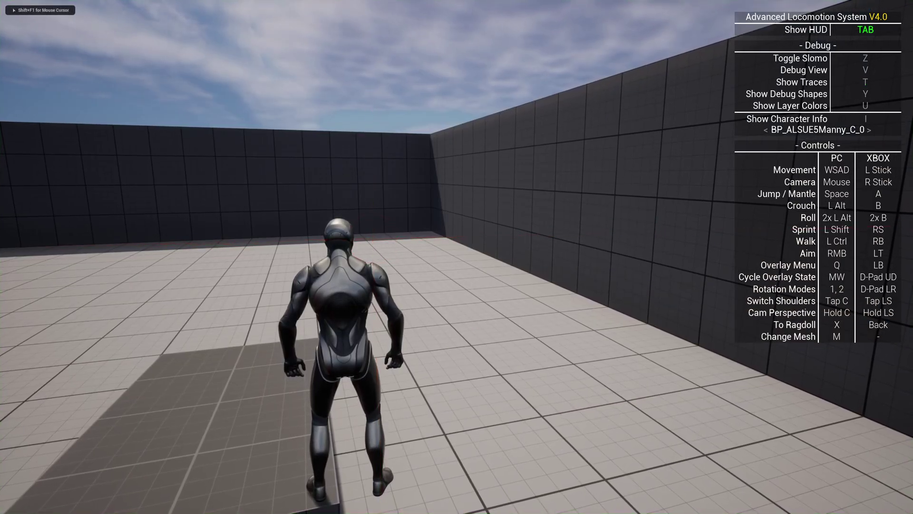
key(y)
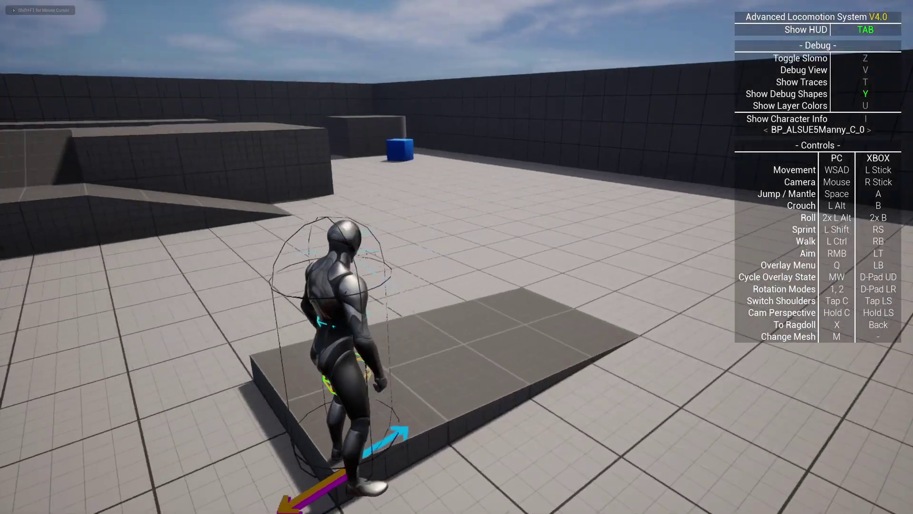
key(w)
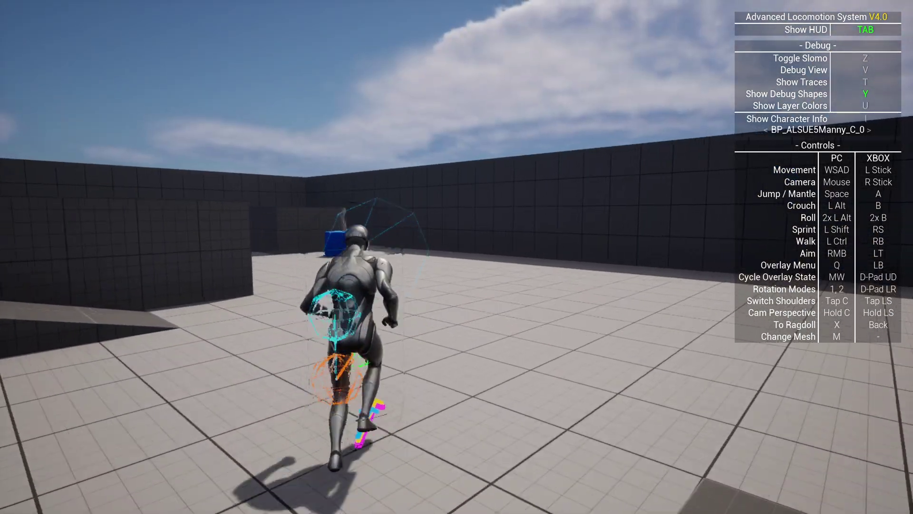
key(space)
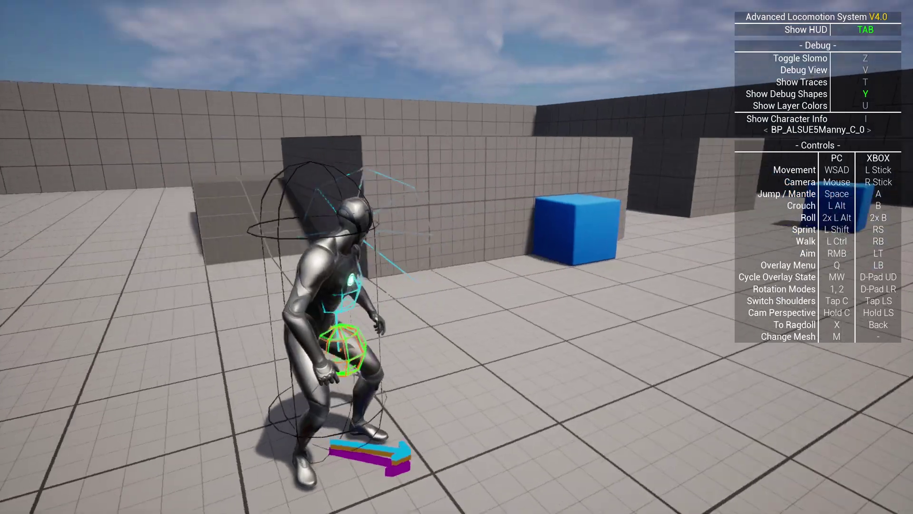
key(w)
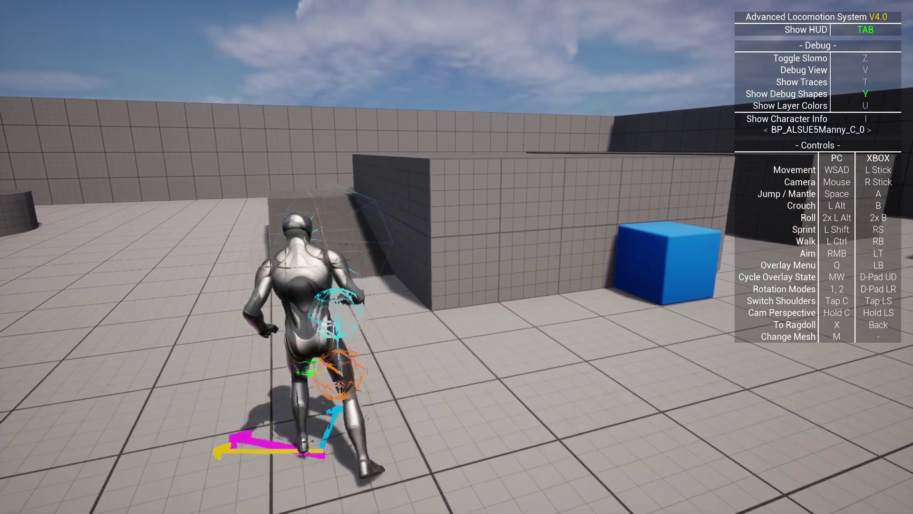
Examine the character's sideways direction changes with debug shapes in slow-motion debug view, and turn both modes off
key(v)
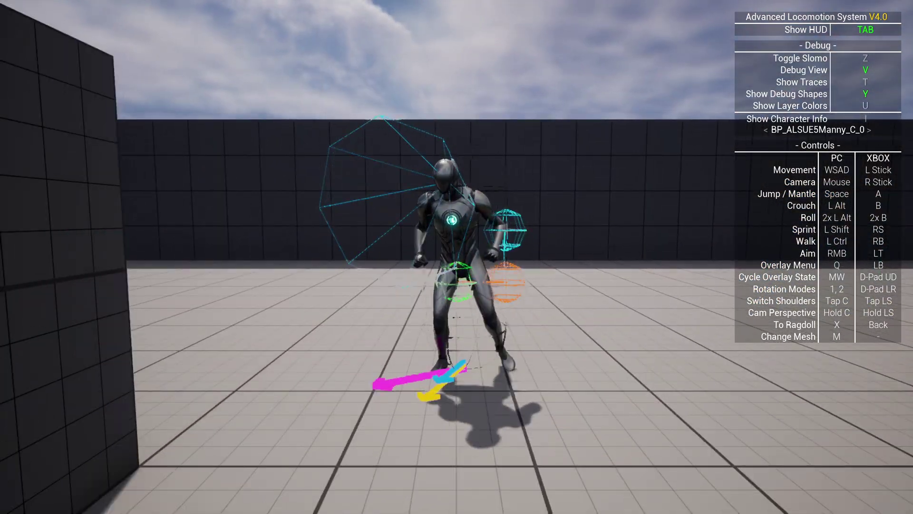
key(z)
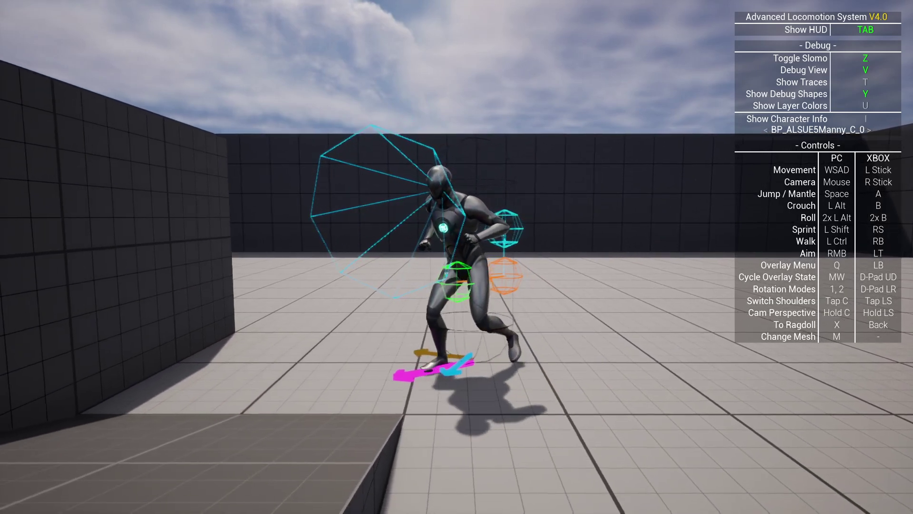
key(a)
key(d)
key(d)
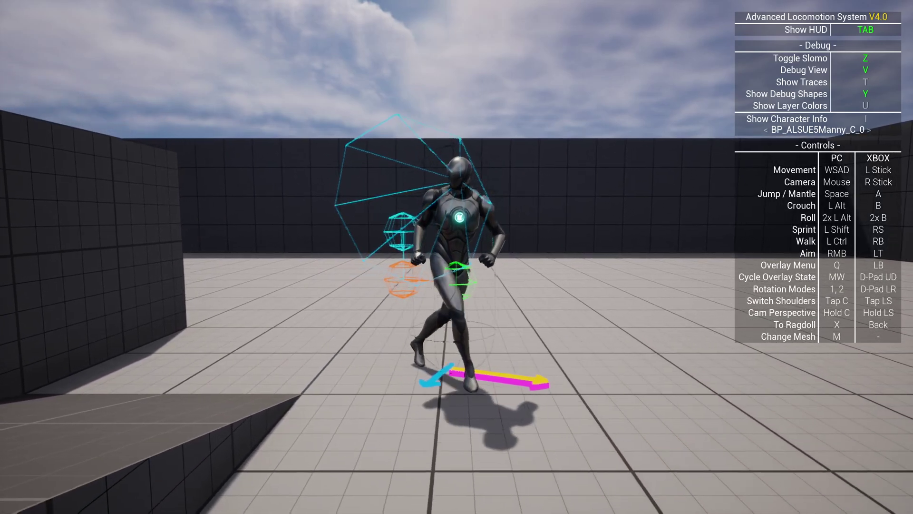
key(z)
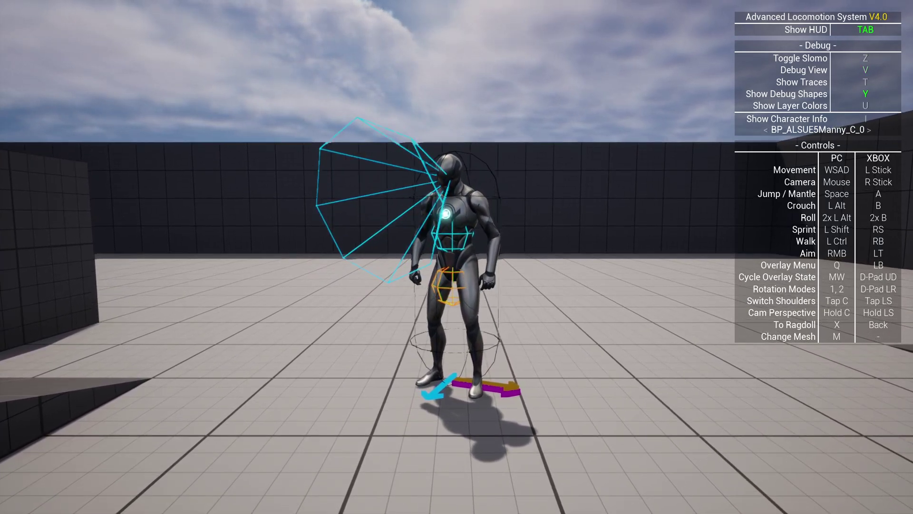
key(v)
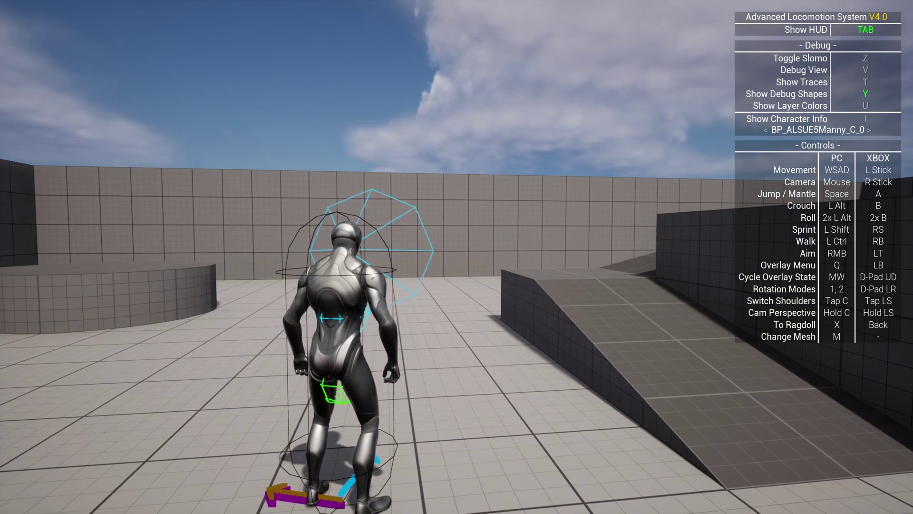
Switch the camera between the character's shoulders and hide the debug shapes
key(c)
key(c)
key(c)
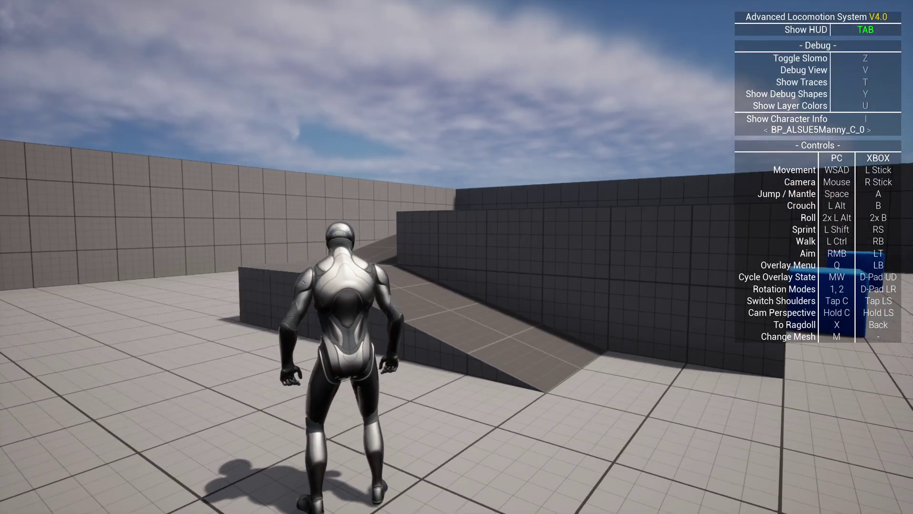
Set the character's overlay state to Rifle and aim the weapon
key(q)
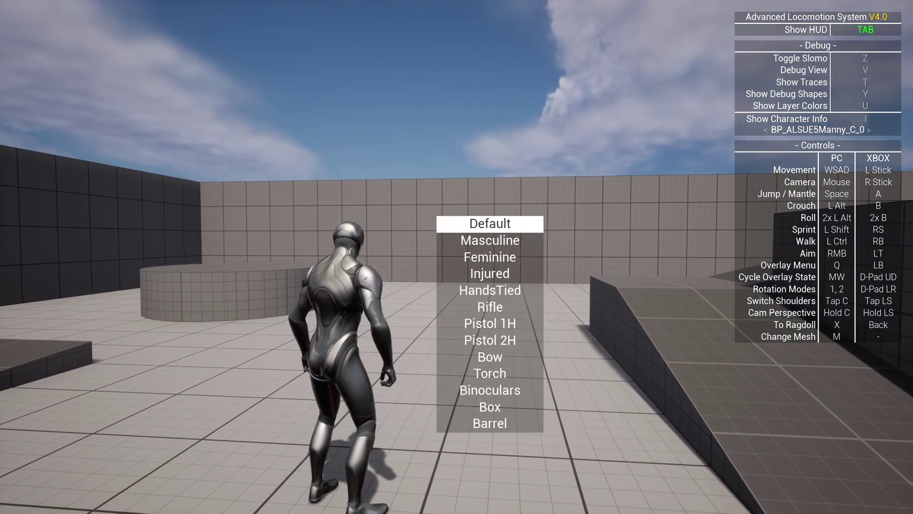
scroll(489, 323, down, 5)
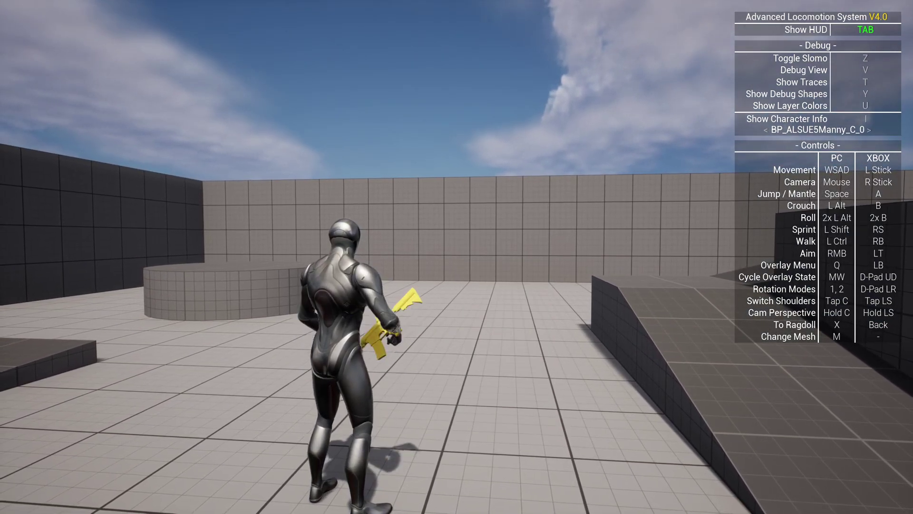
right_click(457, 257)
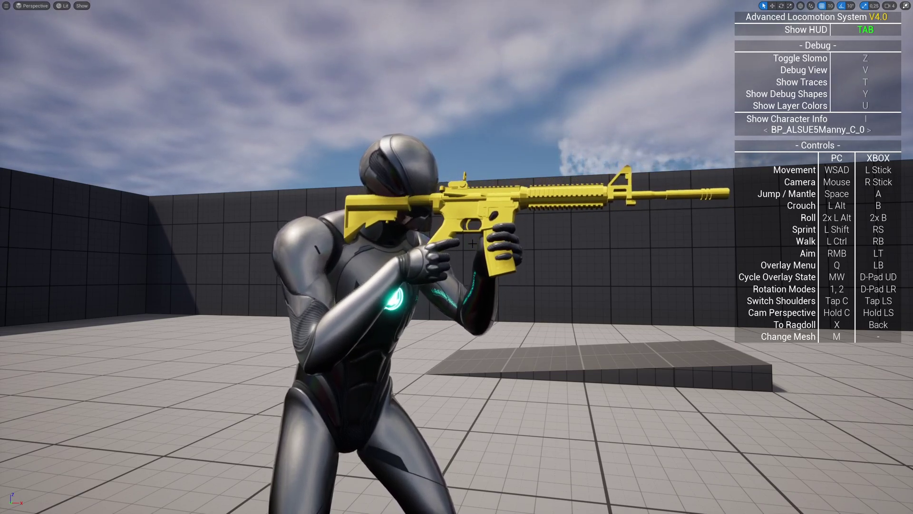
Stop the play session and restore the full editor layout around the viewport
key(Escape)
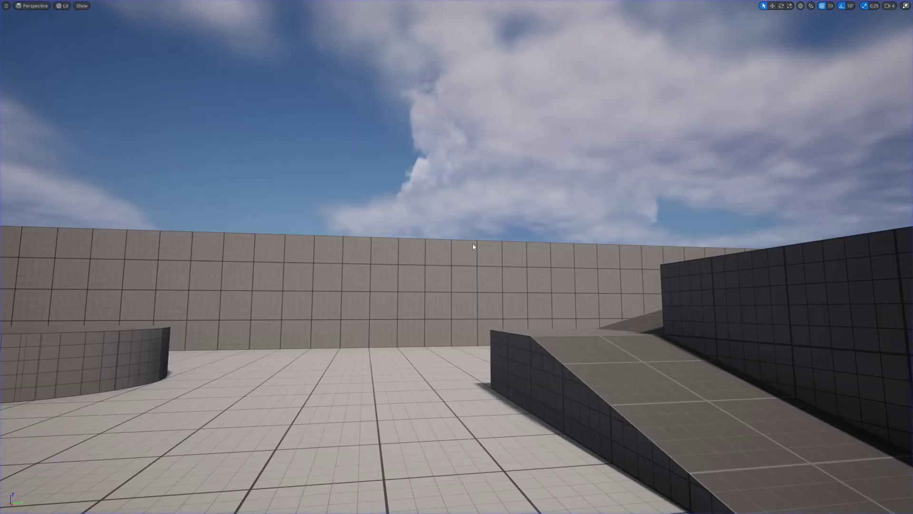
right_drag(465, 243, 449, 261)
key(F11)
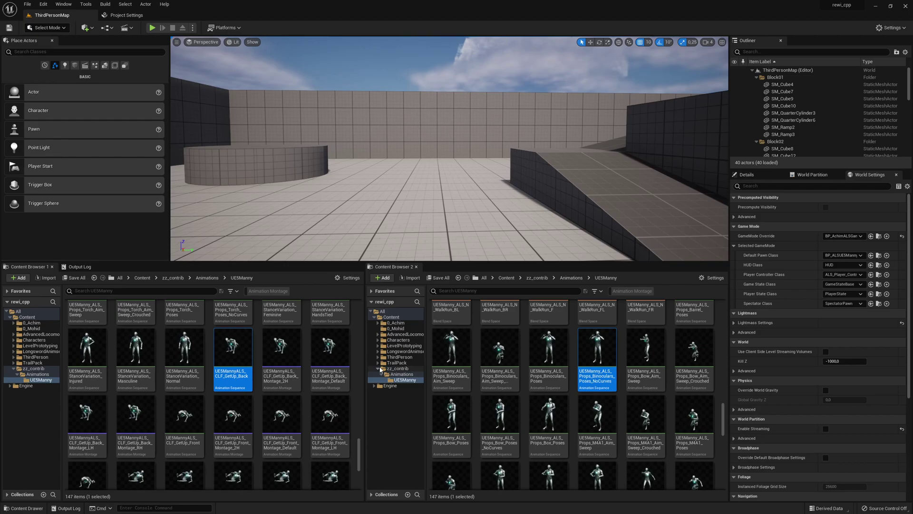
Browse the second content browser to the MannequinSkeleton folder under AdvancedLocomotionV4's CharacterAssets
scroll(482, 390, up, 7)
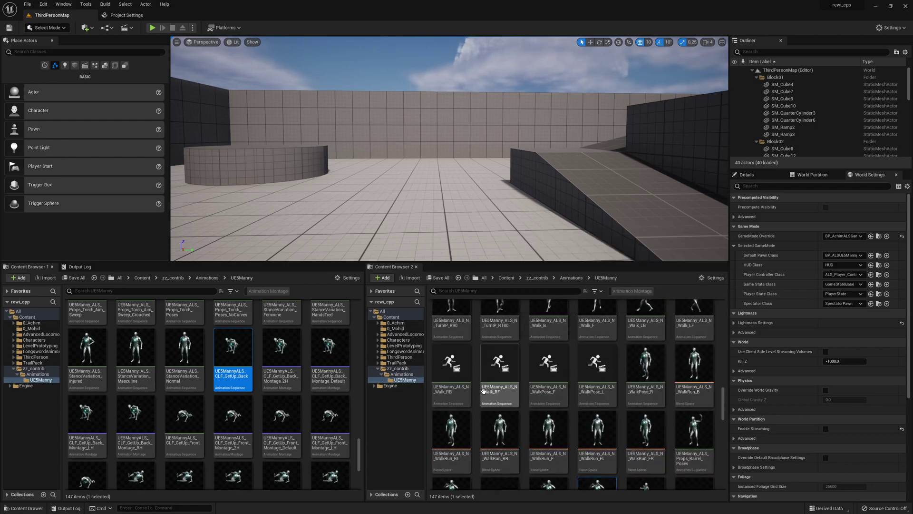
click(409, 334)
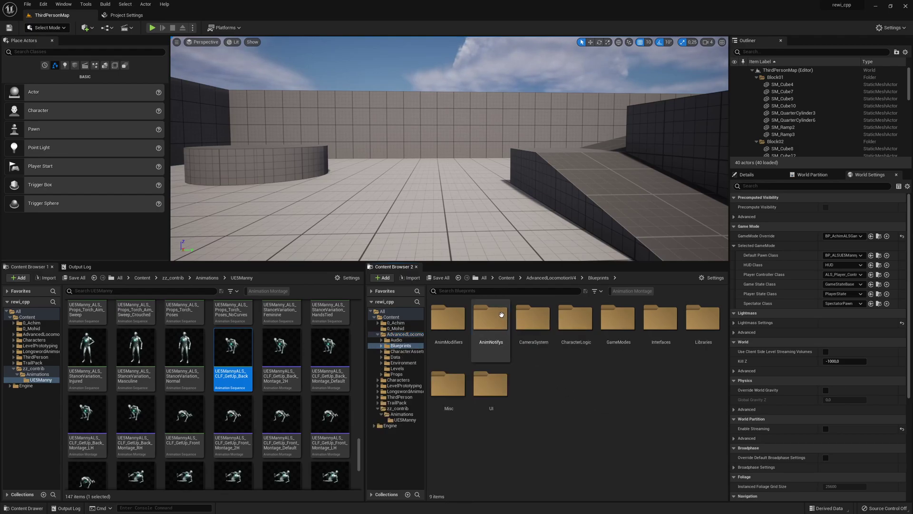
click(499, 315)
double_click(532, 317)
double_click(449, 318)
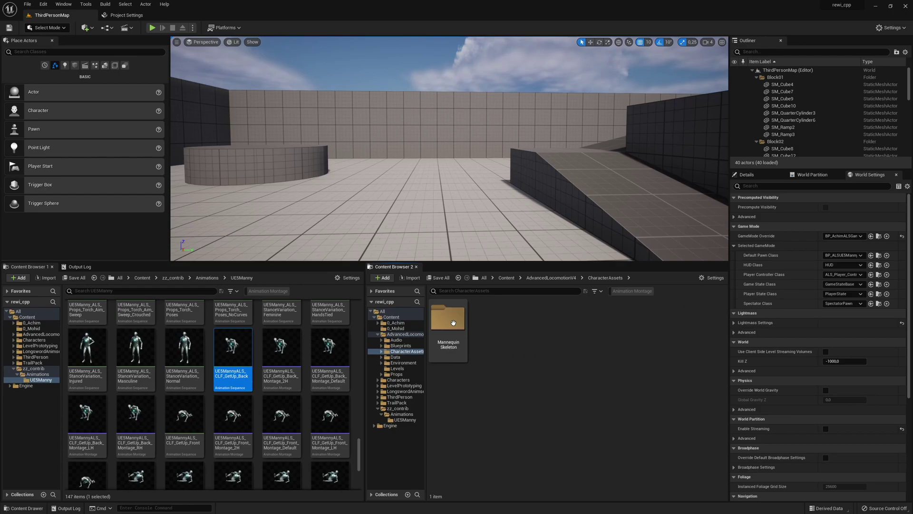
Set up a duplicate-and-retarget of ALS_AnimBP with the RTG_UE4Manny_UE5Manny retargeter, and cancel it
right_click(616, 315)
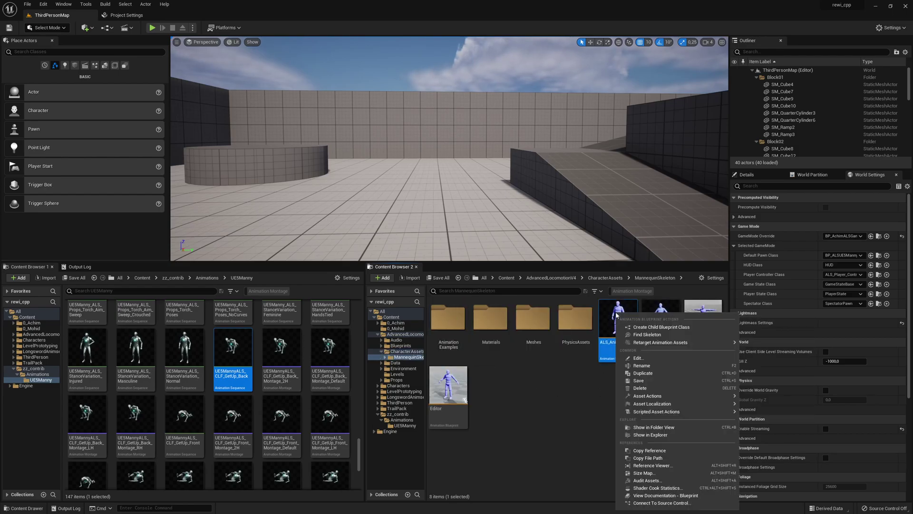
mouse_move(658, 344)
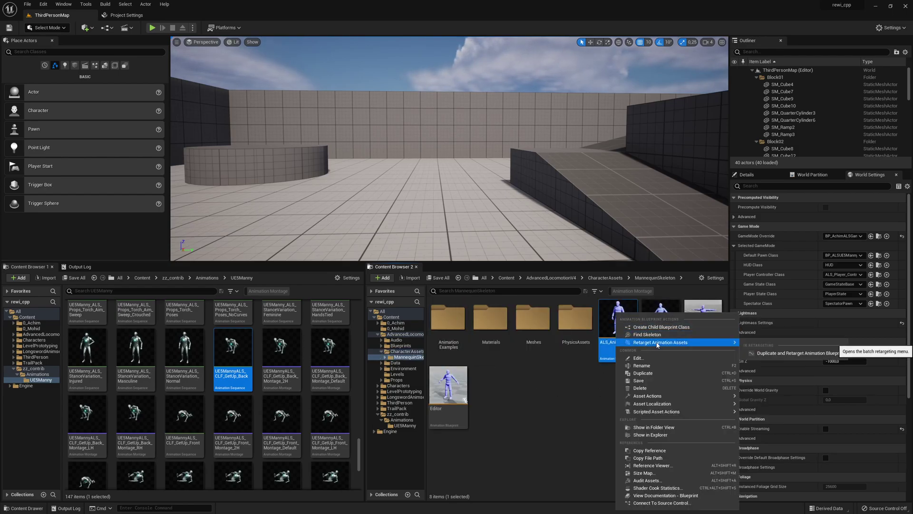
click(773, 355)
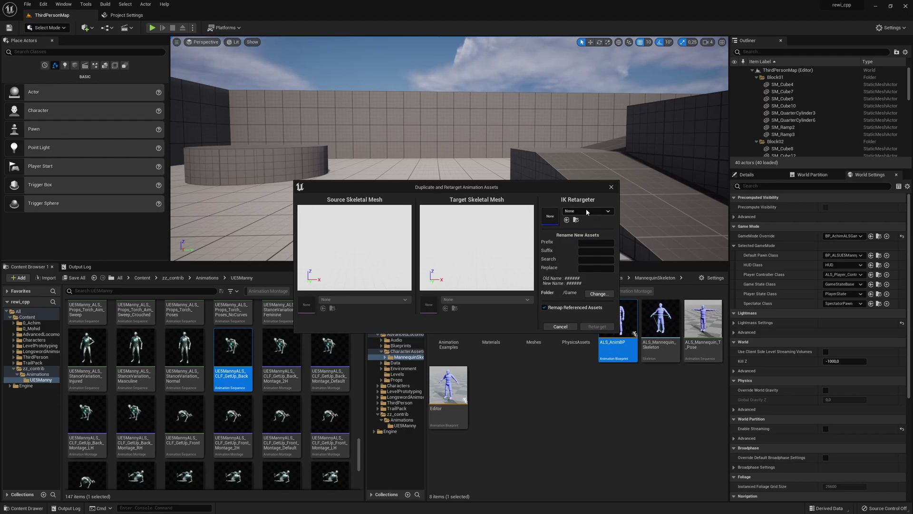
click(587, 212)
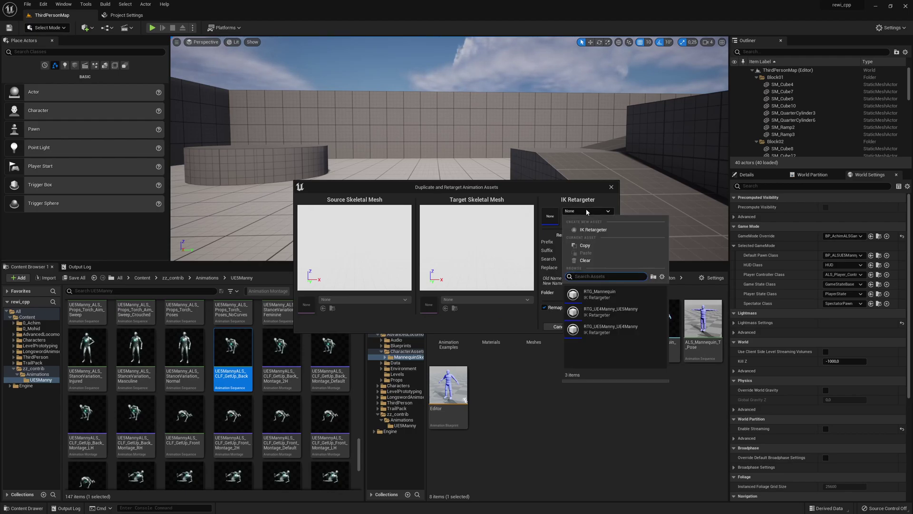
click(613, 312)
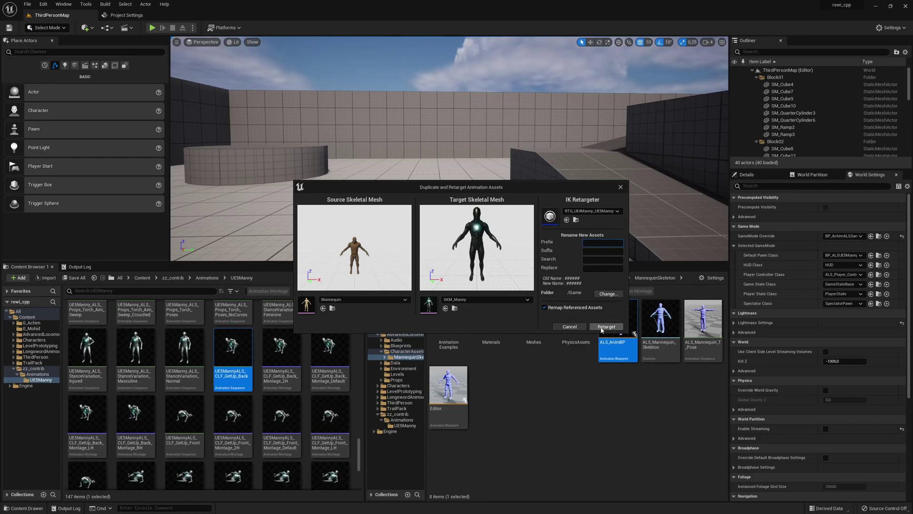
click(569, 327)
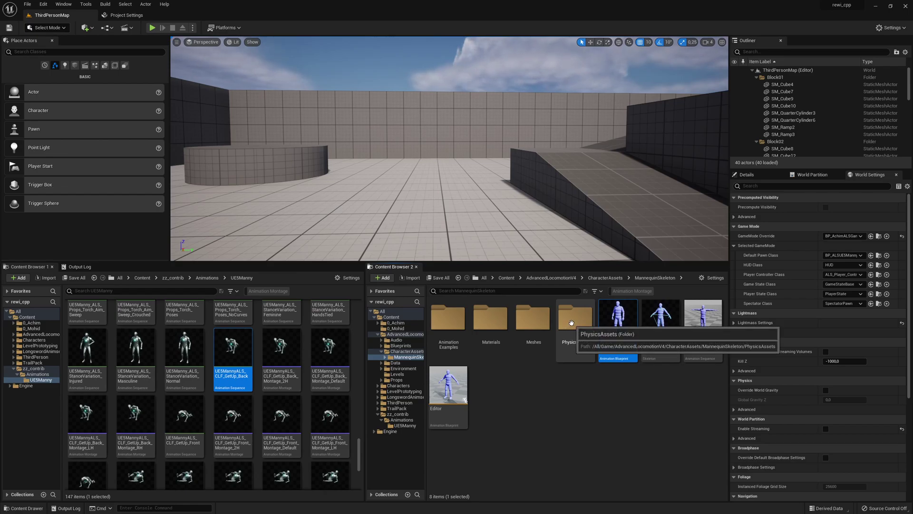
Filter the folder to animation montages, and try a duplicate-and-retarget of all of them with the RTG_UE4Manny_UE5Manny retargeter
click(632, 291)
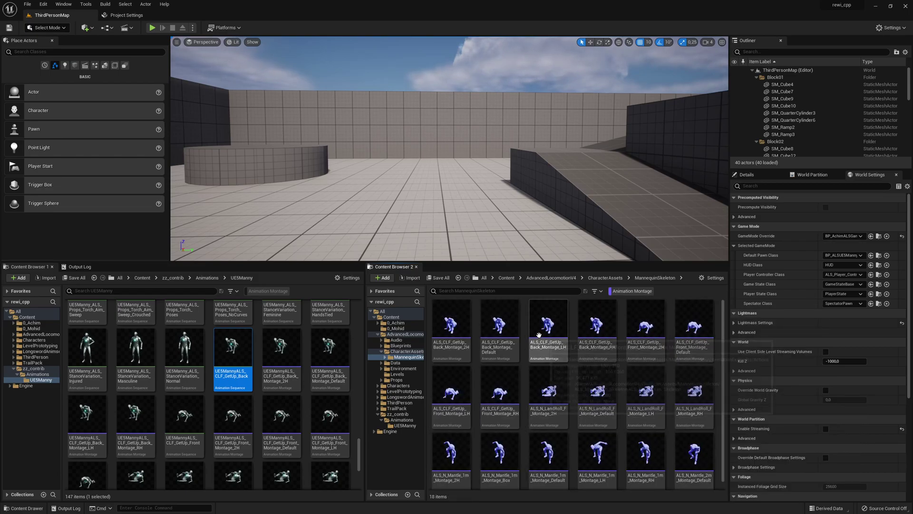
scroll(553, 339, down, 1)
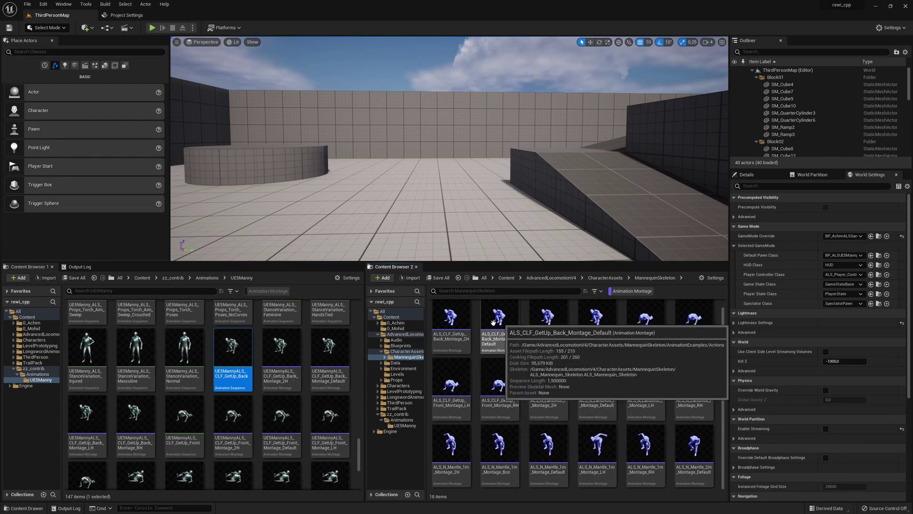
click(451, 328)
key(ctrl+a)
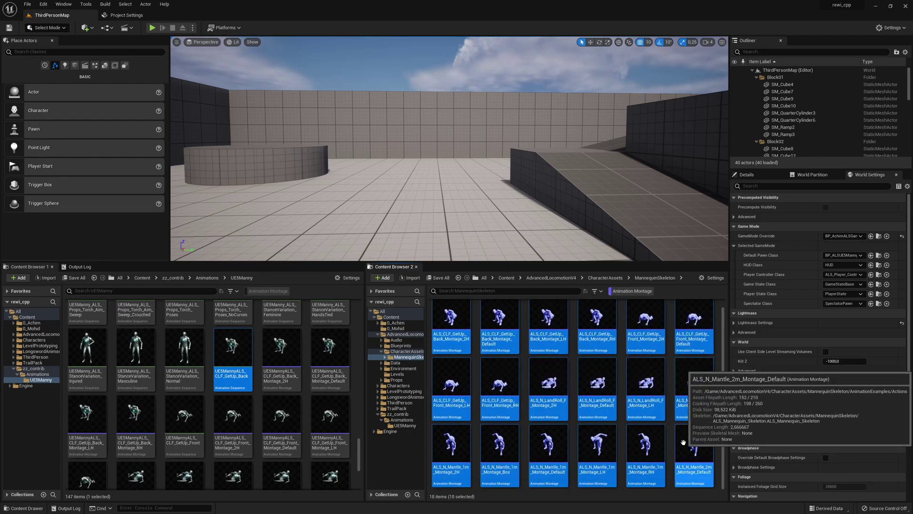
right_click(645, 440)
mouse_move(741, 265)
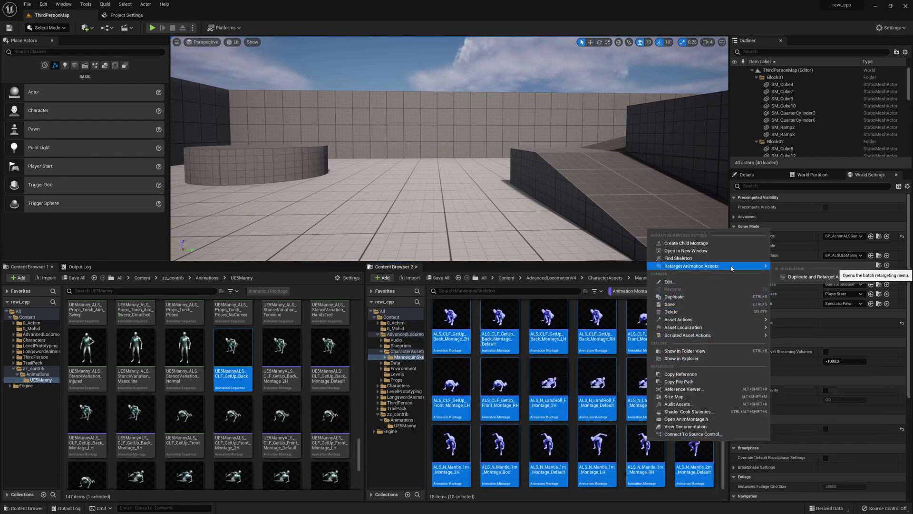
click(806, 277)
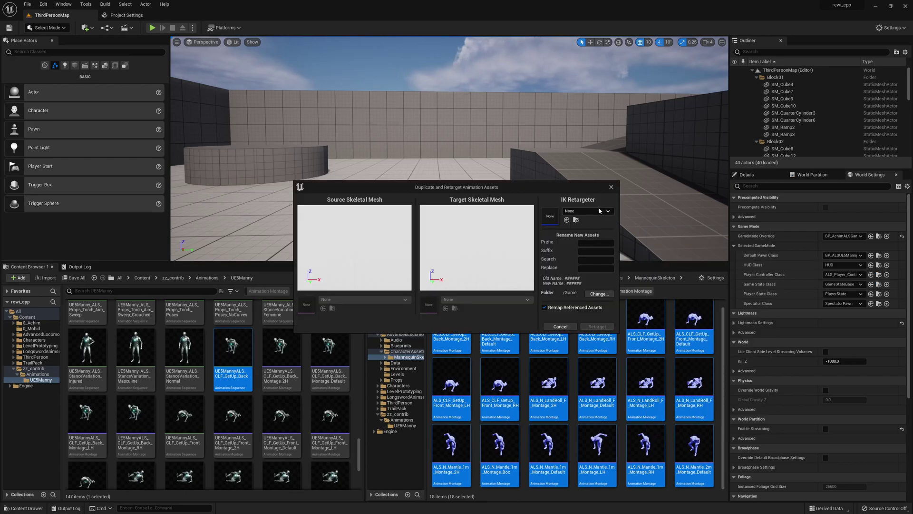
click(598, 214)
click(629, 313)
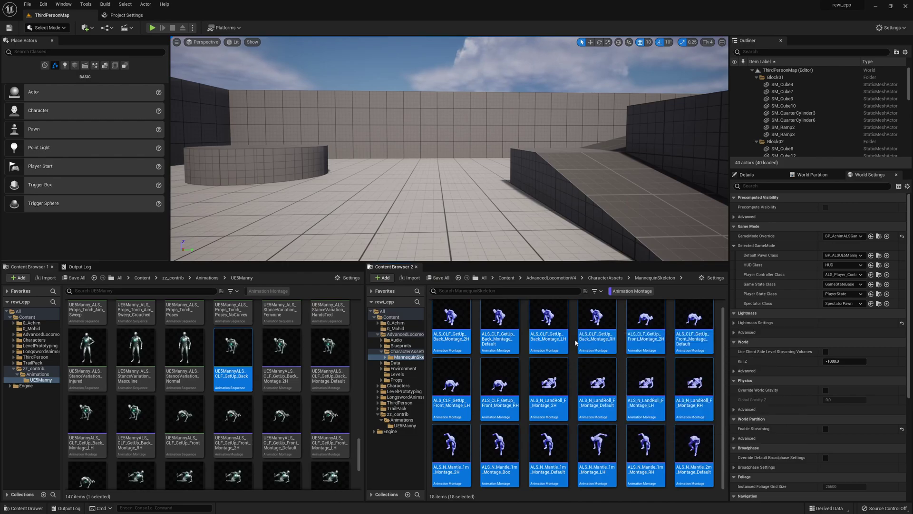
Find the custom game mode's Blueprints folder in the first content browser and open the BP_ALSUE5Manny blueprint
click(141, 278)
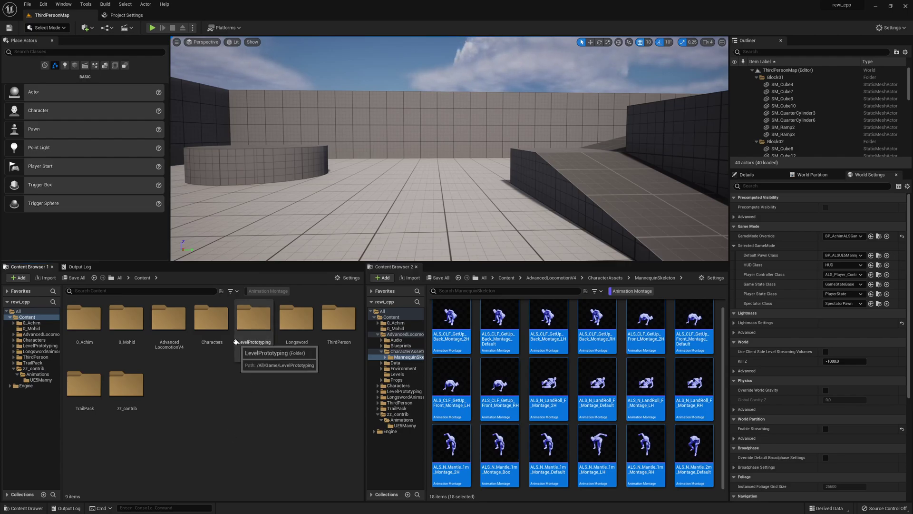
double_click(87, 330)
double_click(86, 323)
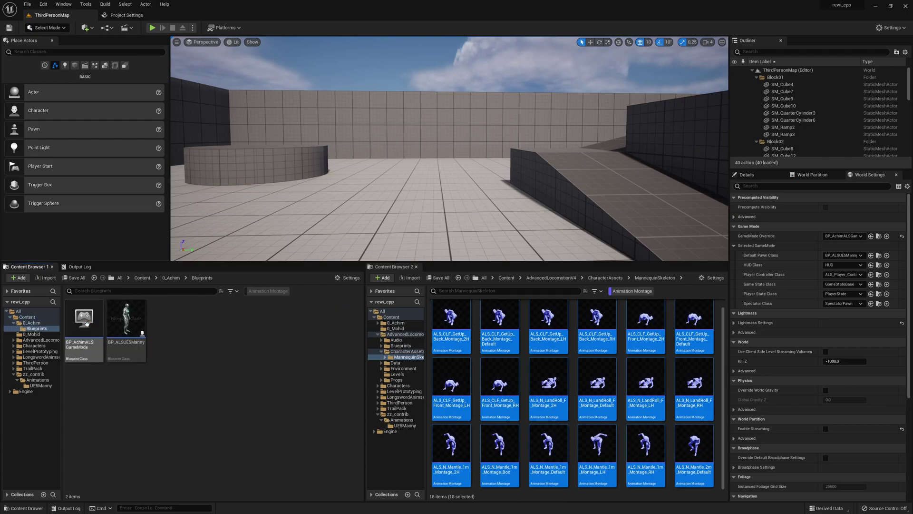
click(88, 323)
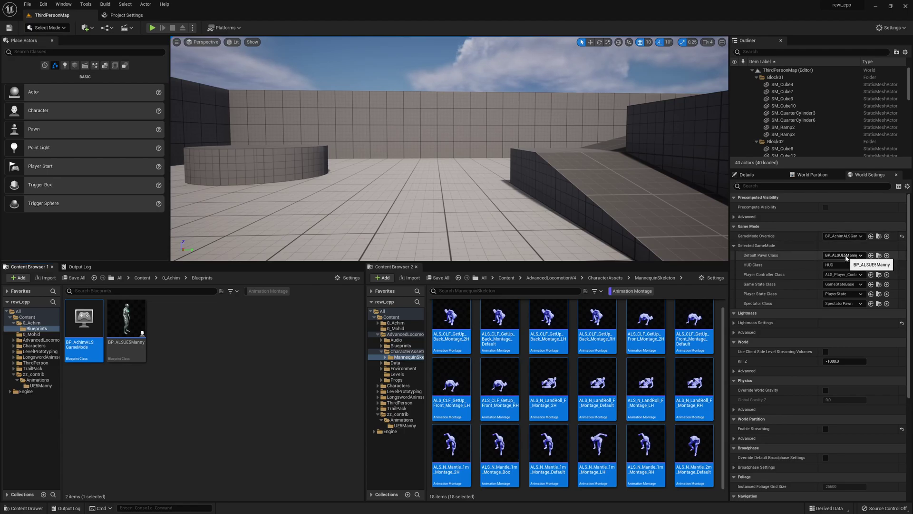
double_click(131, 316)
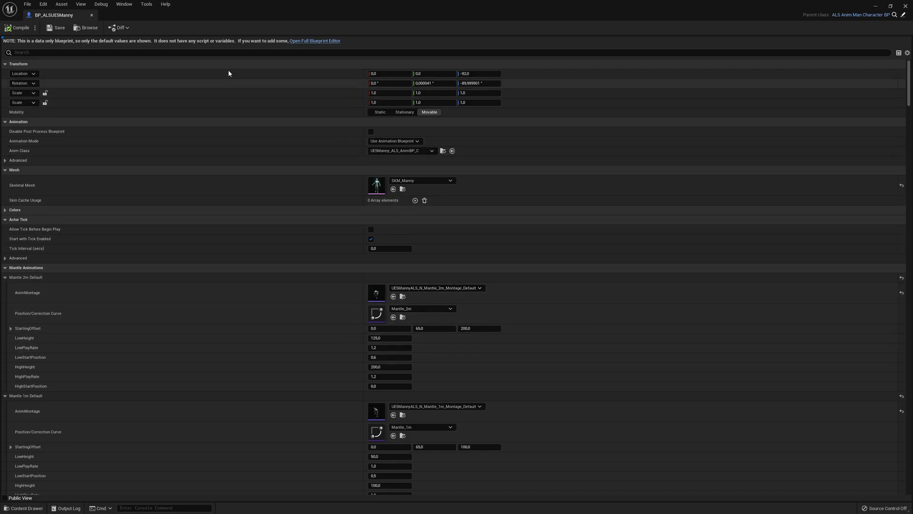
Examine the blueprint's montage assignments by filtering its properties for "mantle" and "roll", and close the blueprint
click(152, 53)
text(matn)
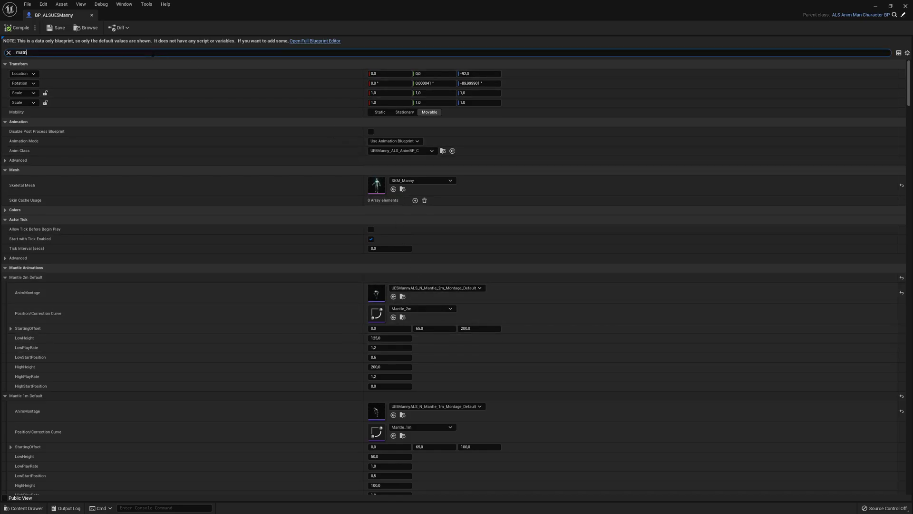
text(le)
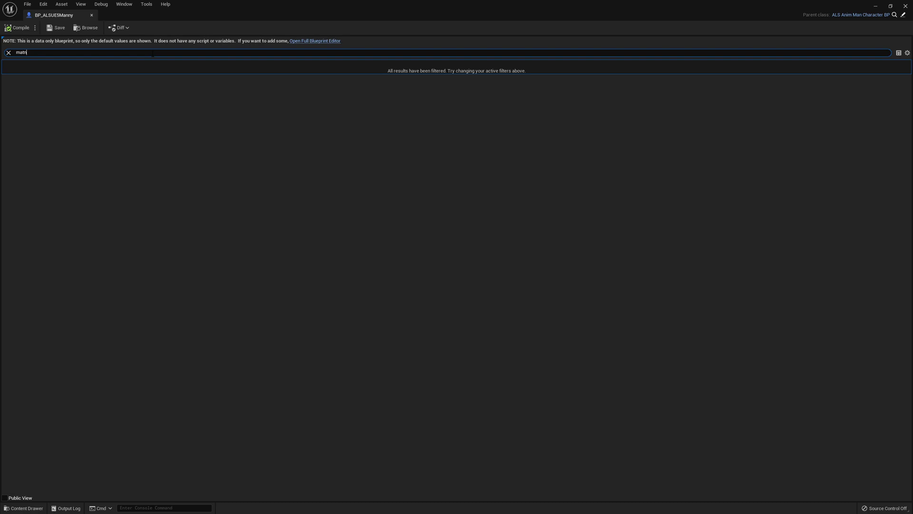
text(ntlke)
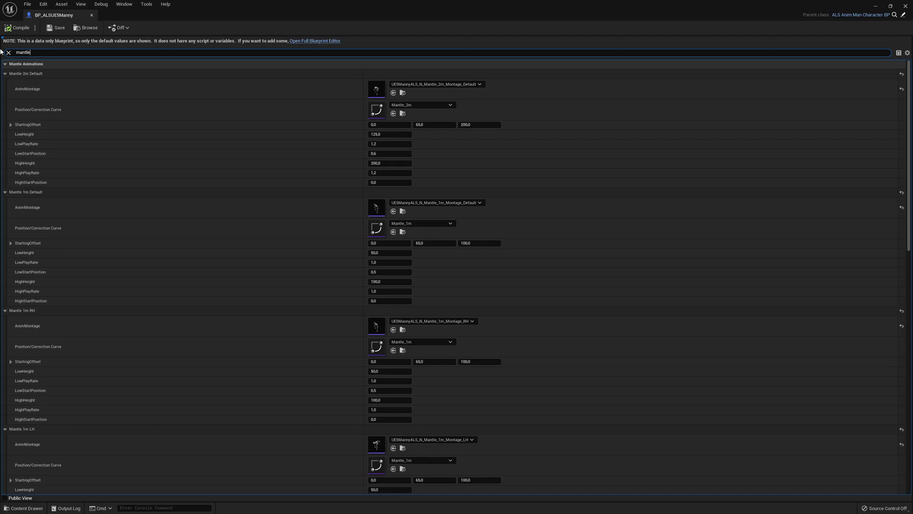
key(ctrl+a)
text(roll)
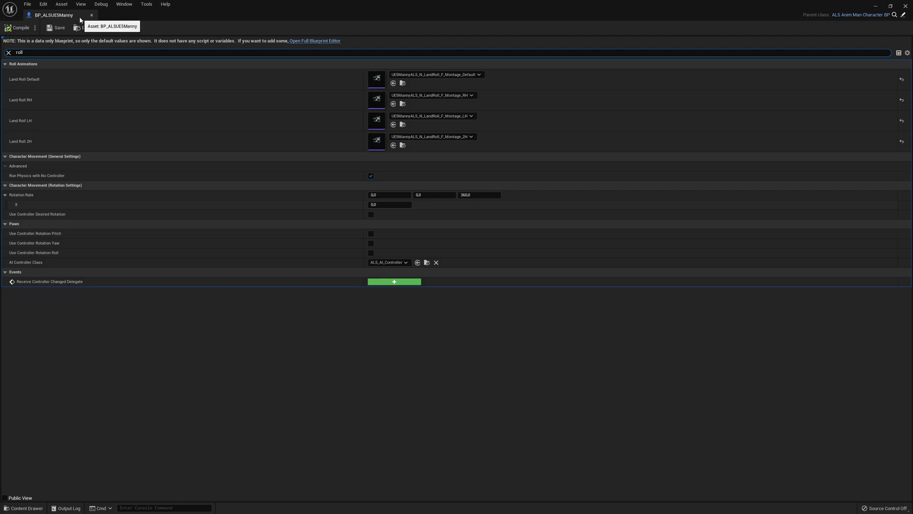
middle_click(80, 20)
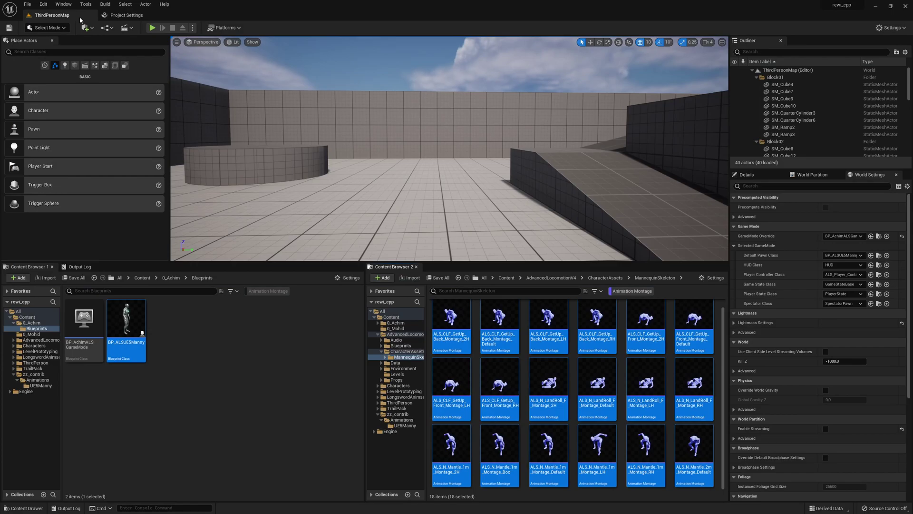
click(214, 330)
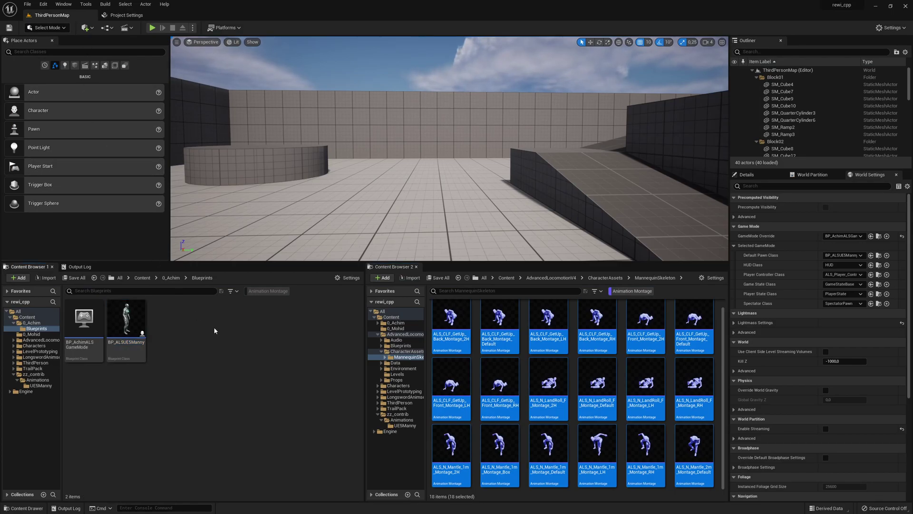
Start a play session of ThirdPersonMap in full screen and move the character forward
click(152, 28)
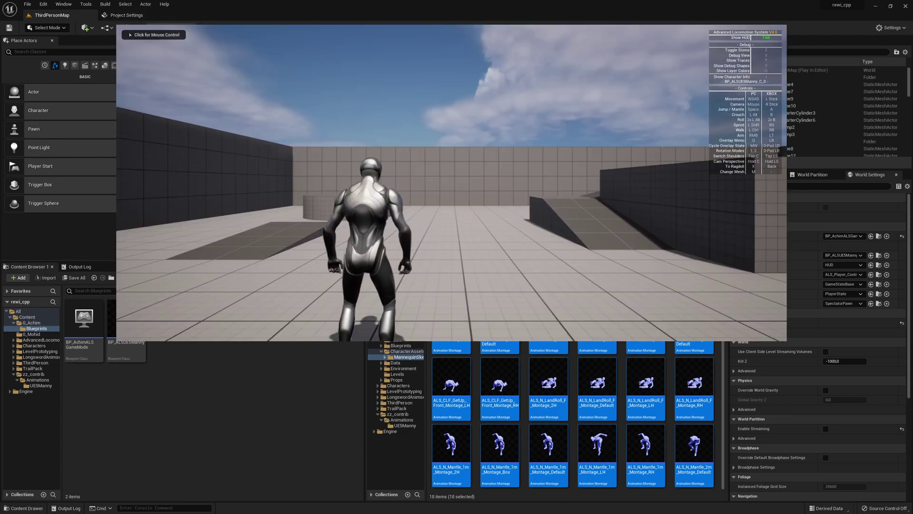
key(F11)
key(w)
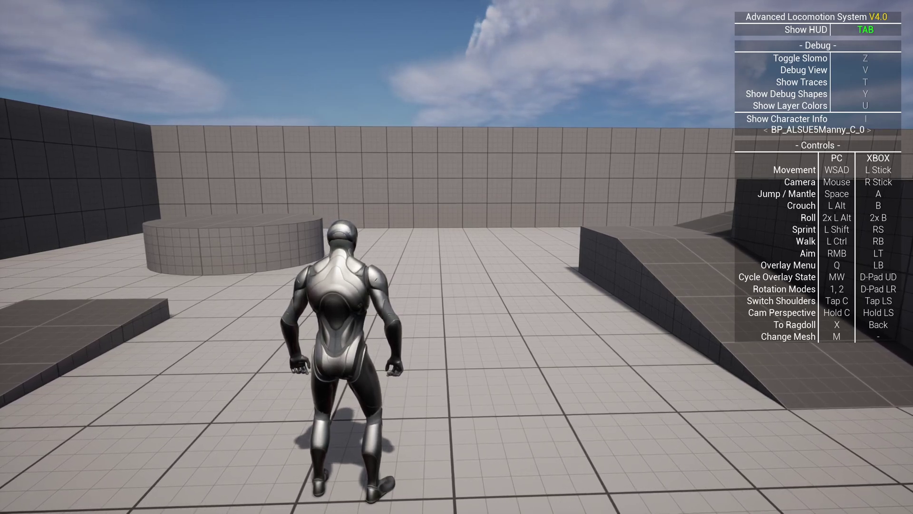
Test the character's crouch by switching repeatedly between crouching and standing, ending in a crouch
key(alt)
key(alt)
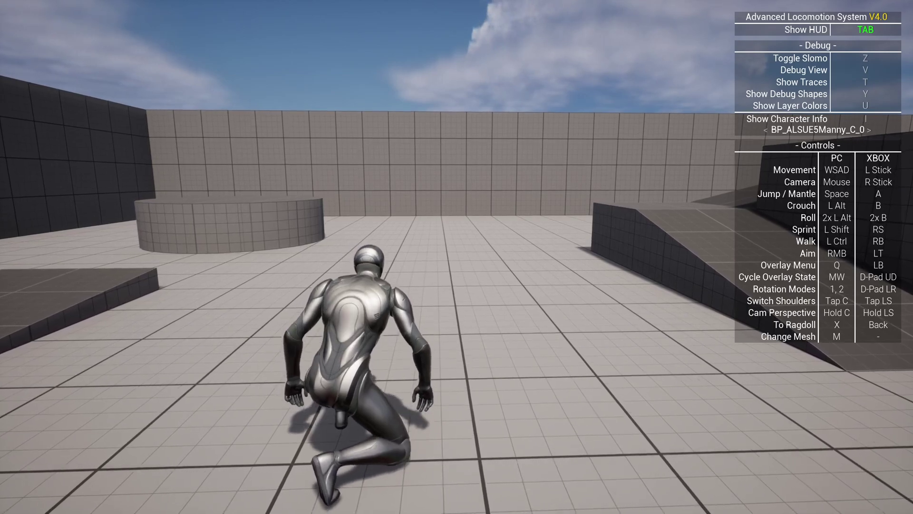
key(alt)
key(alt)
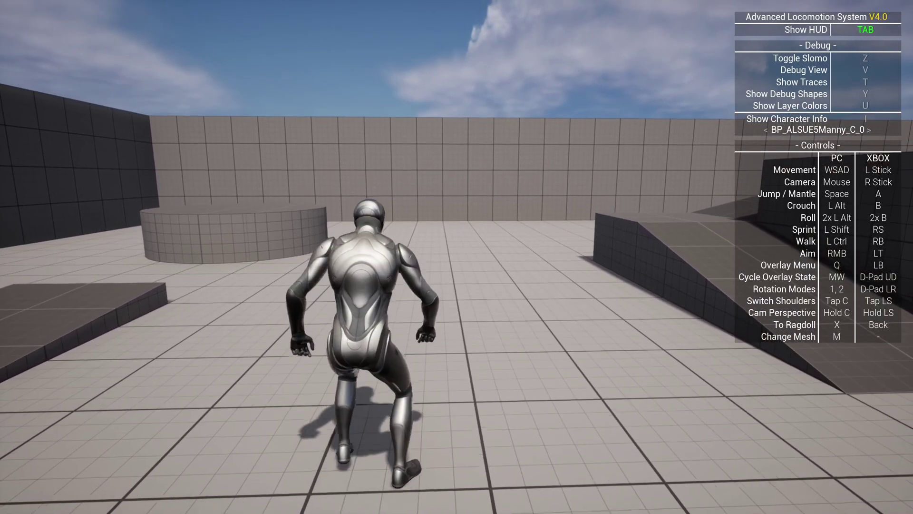
key(alt)
key(alt)
key(alt)
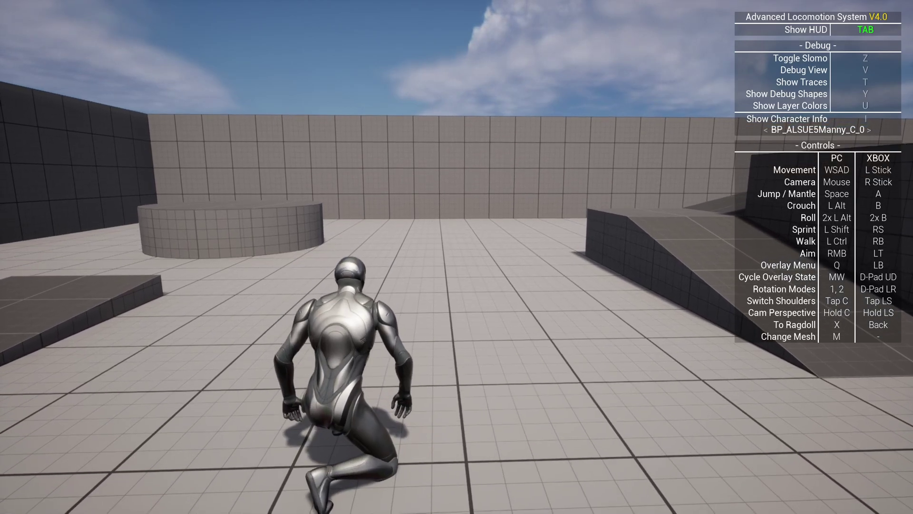
Move the crouched character around the floor and stand it back up
key(w)
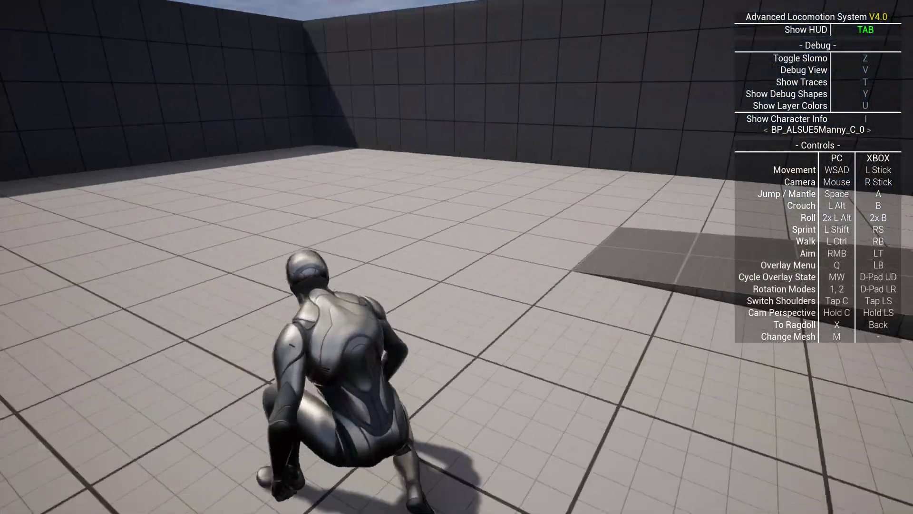
key(w)
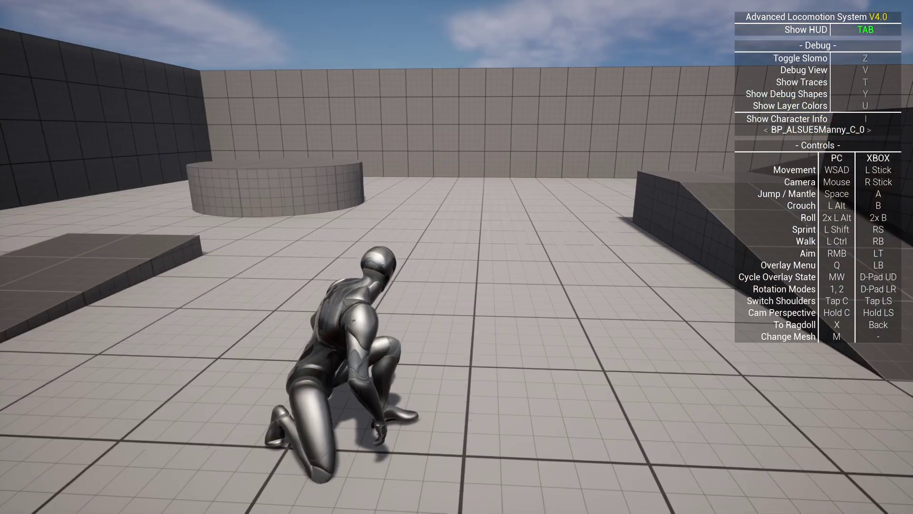
key(alt)
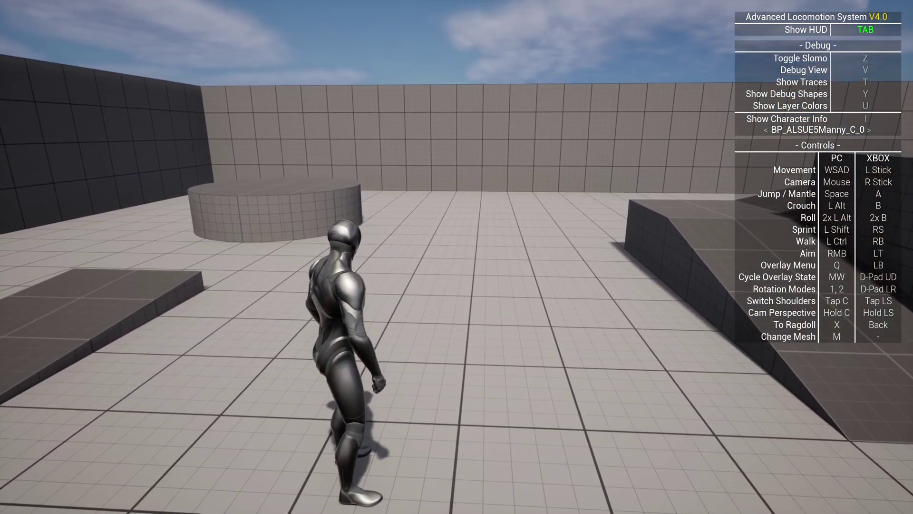
Run the character to the round platform, mantle onto it and jump off
key(w)
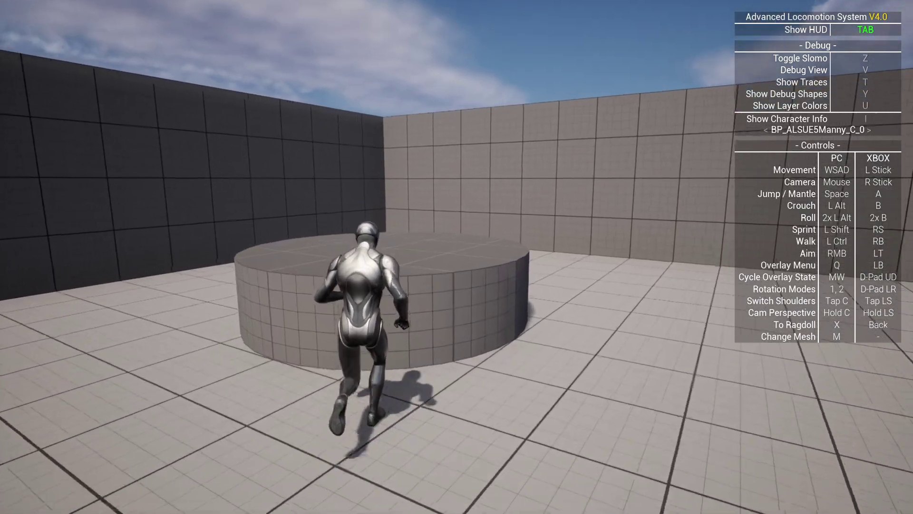
key(space)
key(space)
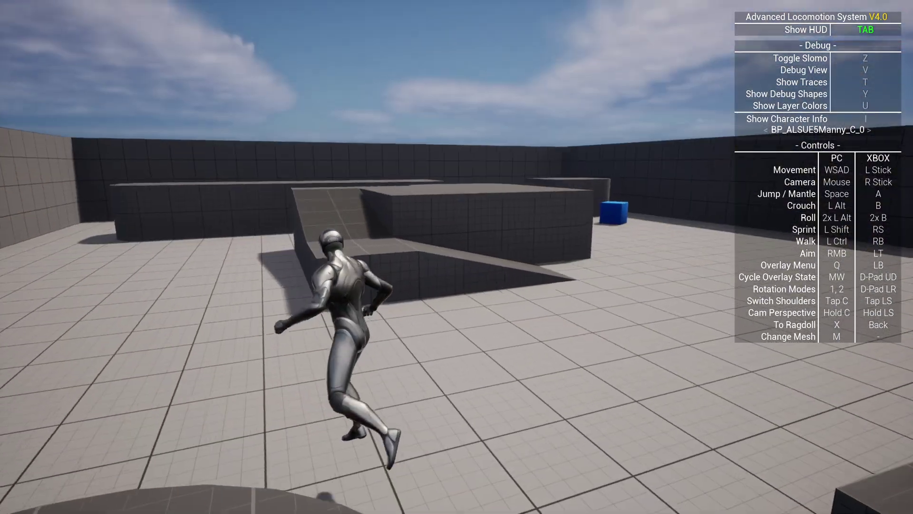
Run the character past the ramp, mantle onto the large block and leap off its far edge
key(w)
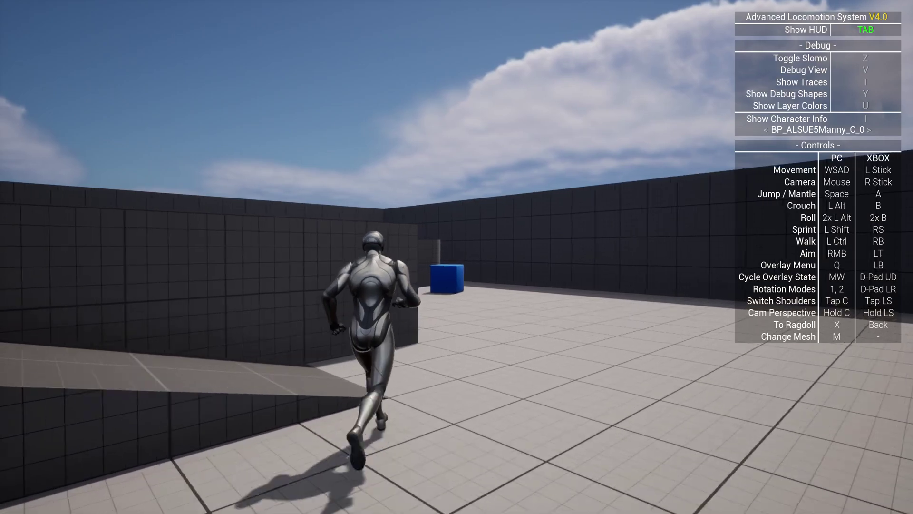
key(space)
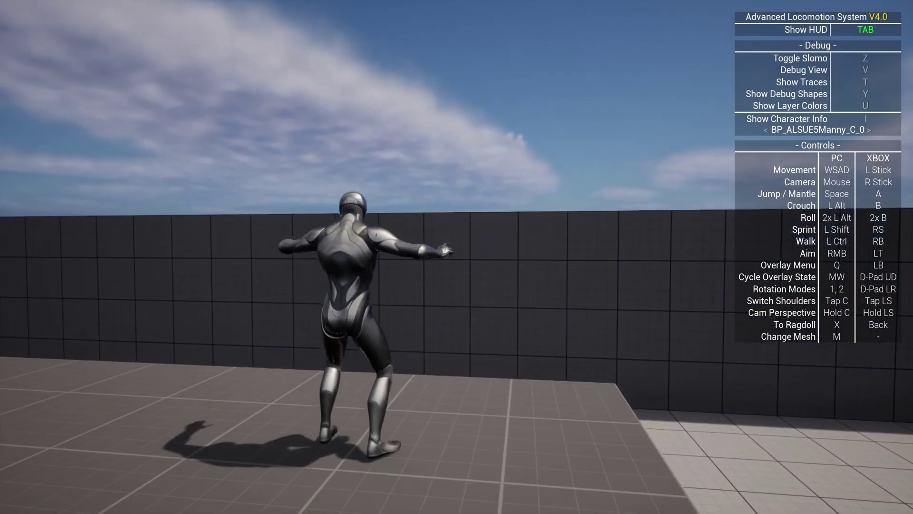
key(w)
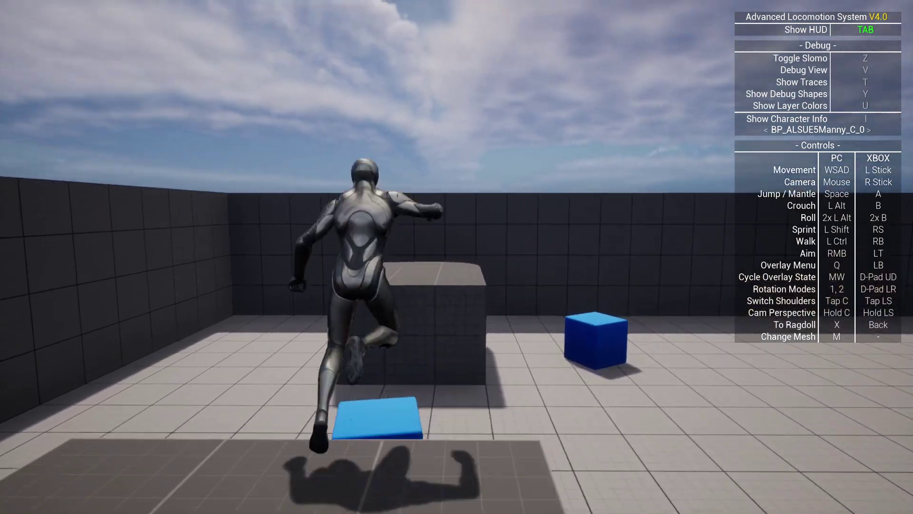
Mantle the character onto the tall rounded block, jump over the outer wall and end the play session
key(space)
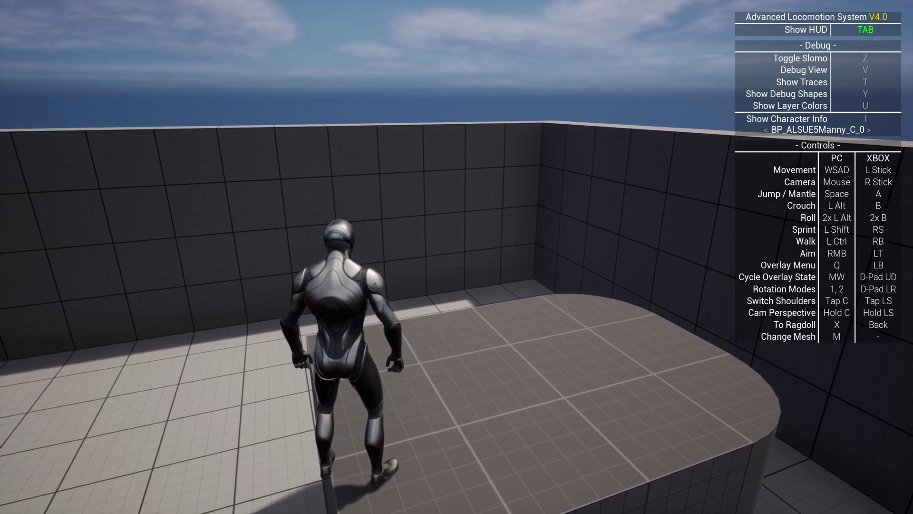
key(w)
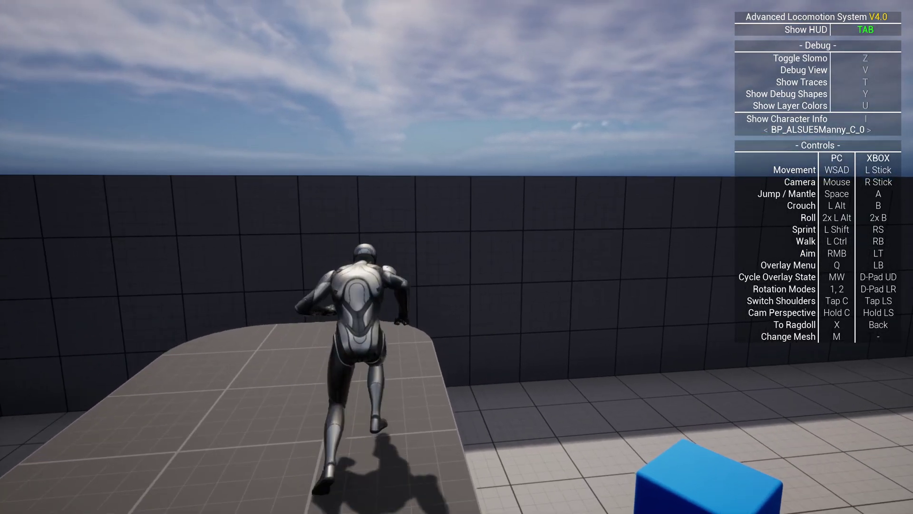
key(space)
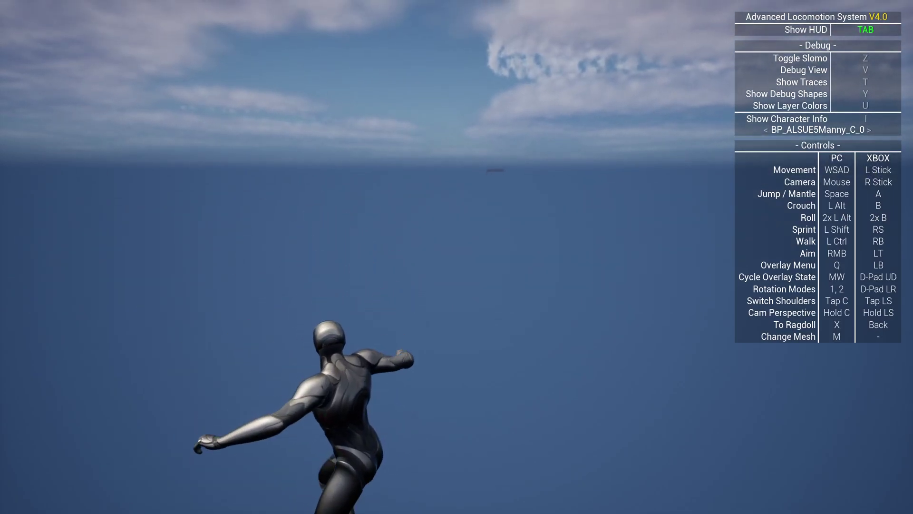
key(Escape)
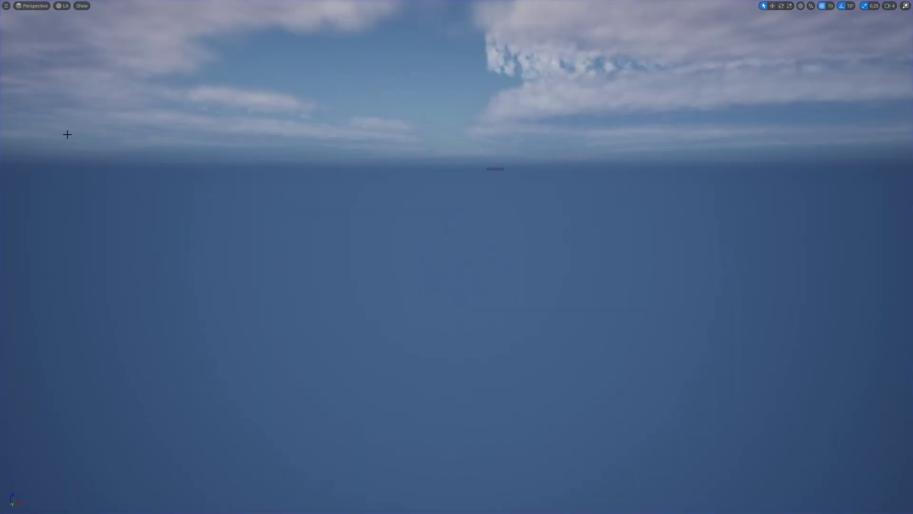
Restart the play session, turn on the frame-rate display with Stat FPS and hide the controls HUD
key(alt+p)
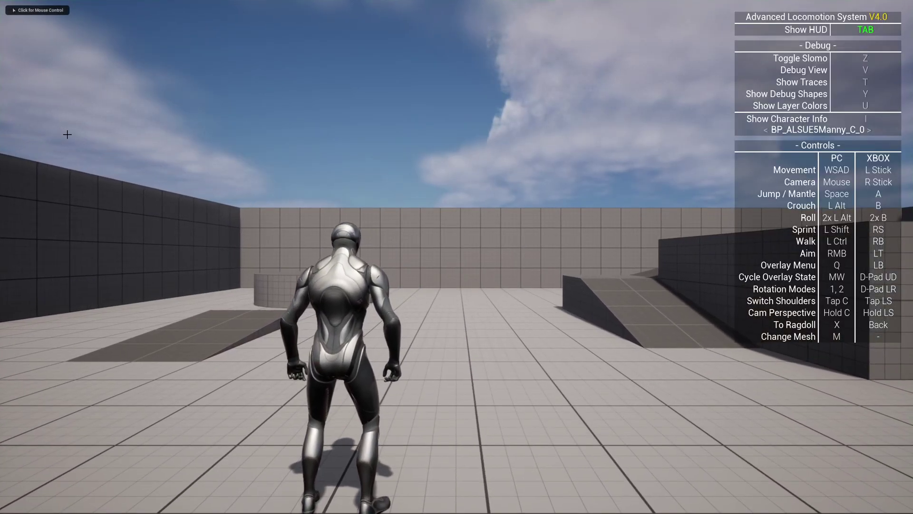
key(Escape)
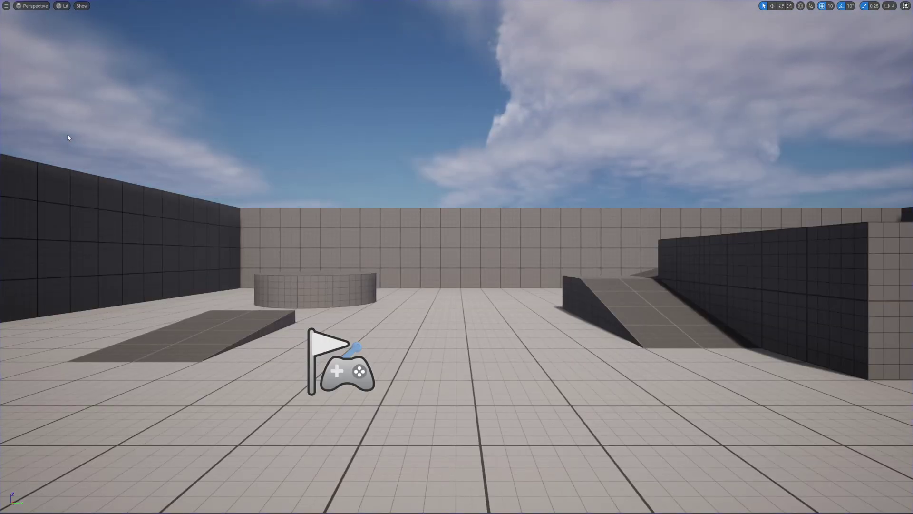
key(alt+p)
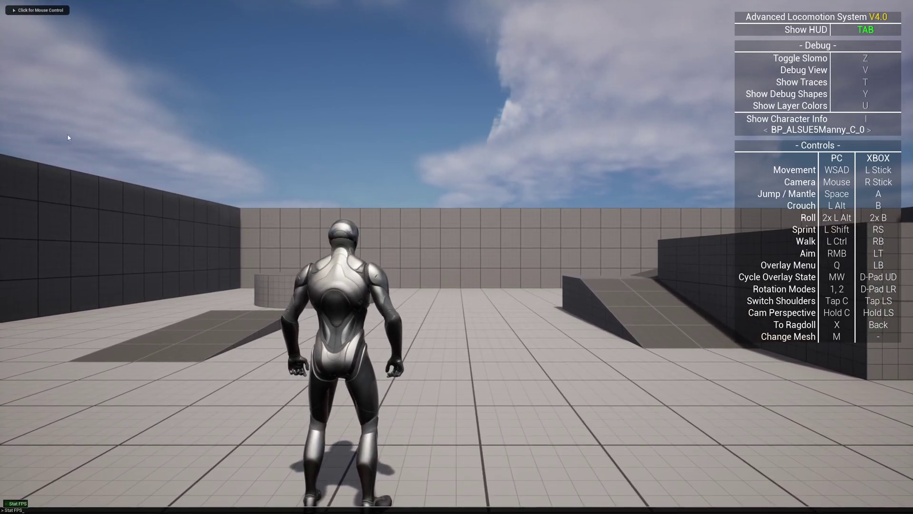
key(Tab)
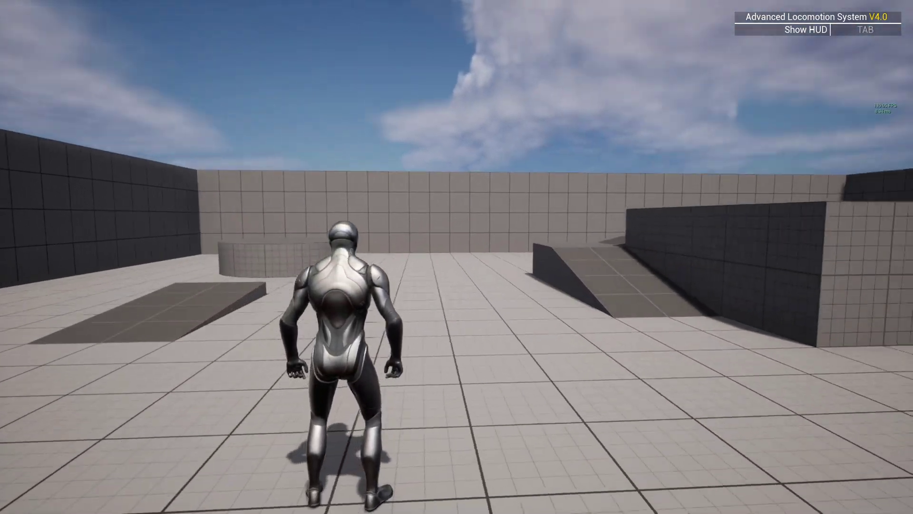
Test running and jumping around the large block and blue cubes, and view the character from the front
key(w)
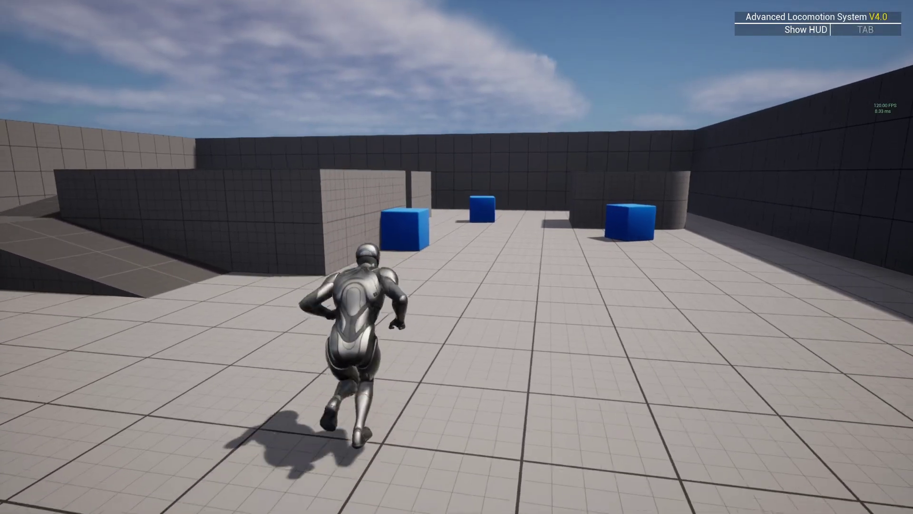
key(space)
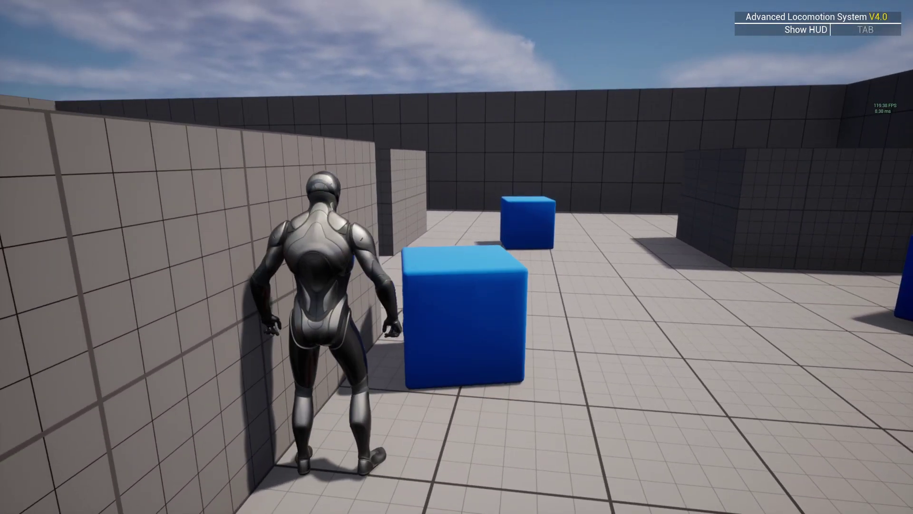
key(w)
key(w)
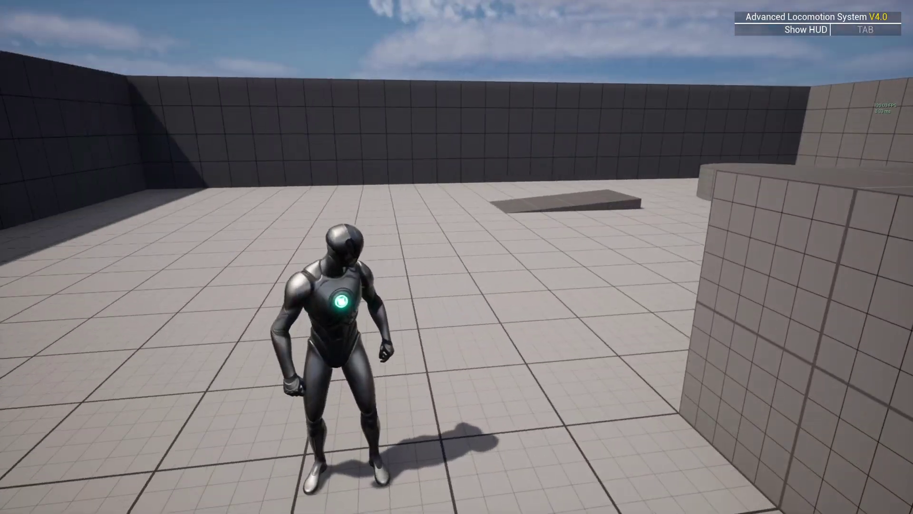
key(w)
key(space)
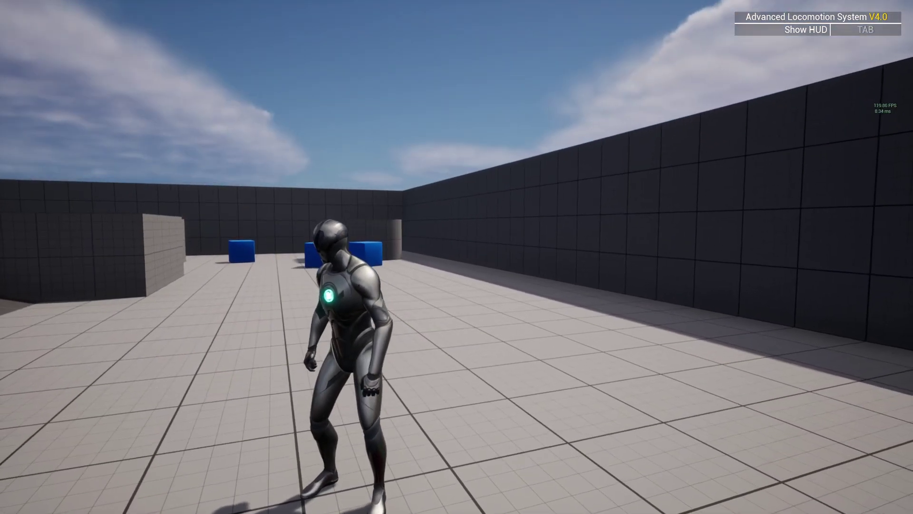
Aim with the Rifle overlay, detach the camera from the character and fly around it to examine the rifle pose
key(w)
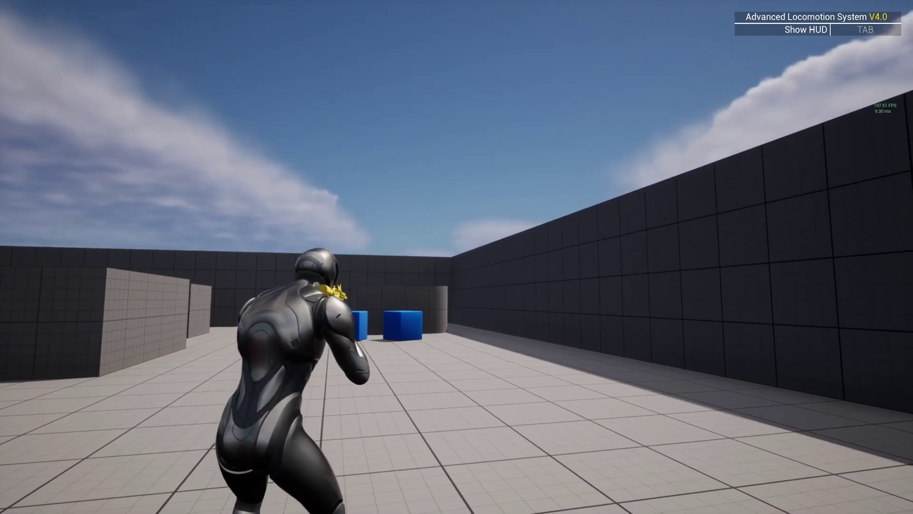
key(F8)
key(d)
right_drag(352, 141, 154, 150)
key(w)
key(d)
key(a)
key(s)
key(w)
key(s)
key(s)
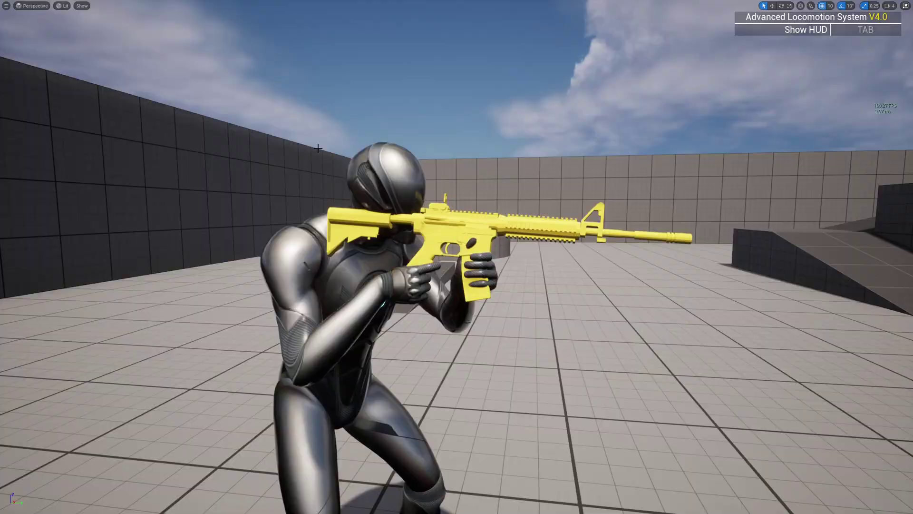
Retake control, switch to a pistol overlay, and detach the camera again to examine the pistol grip up close
key(F8)
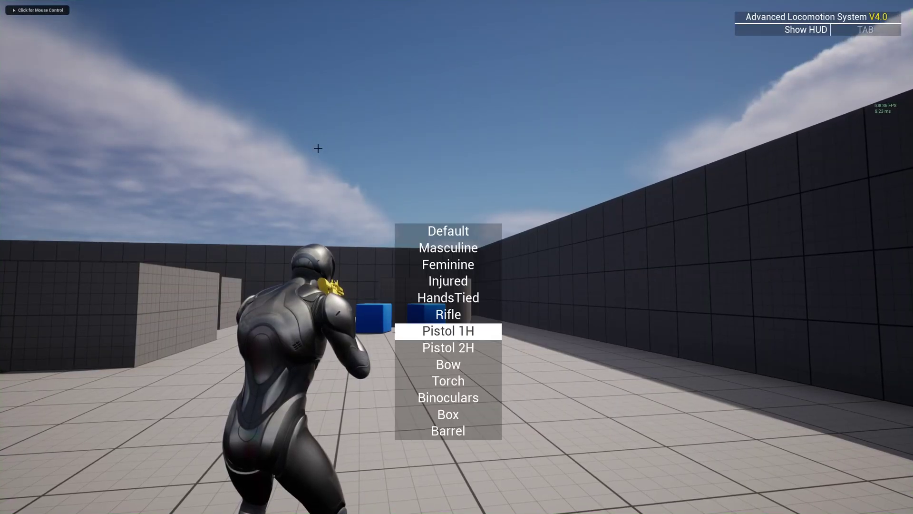
click(318, 148)
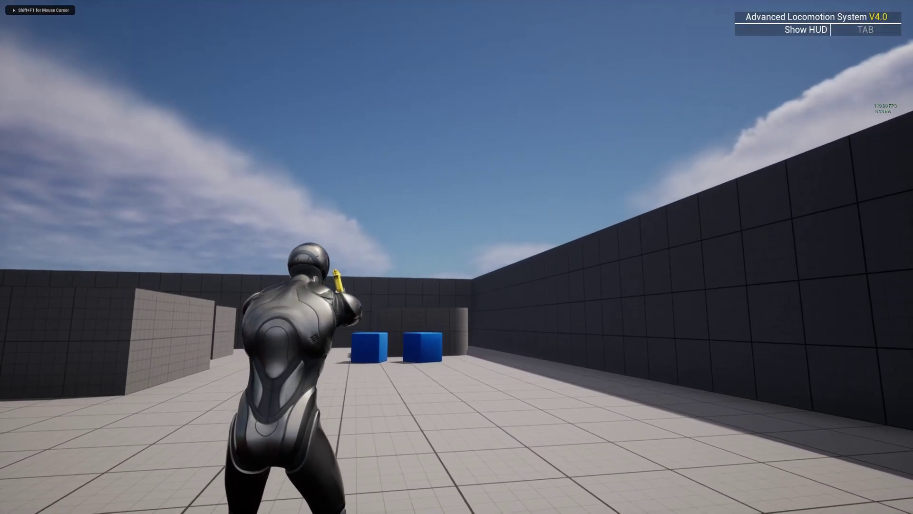
key(F8)
right_drag(315, 146, 190, 177)
key(d)
key(w)
key(d)
key(w)
key(d)
key(a)
key(a)
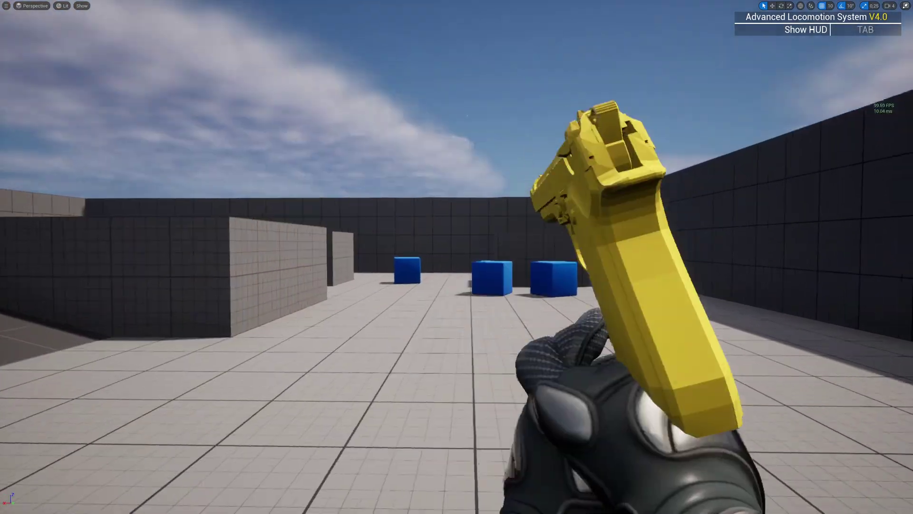
Retake control of the character, end the play session and bring the viewport out of full screen
key(c)
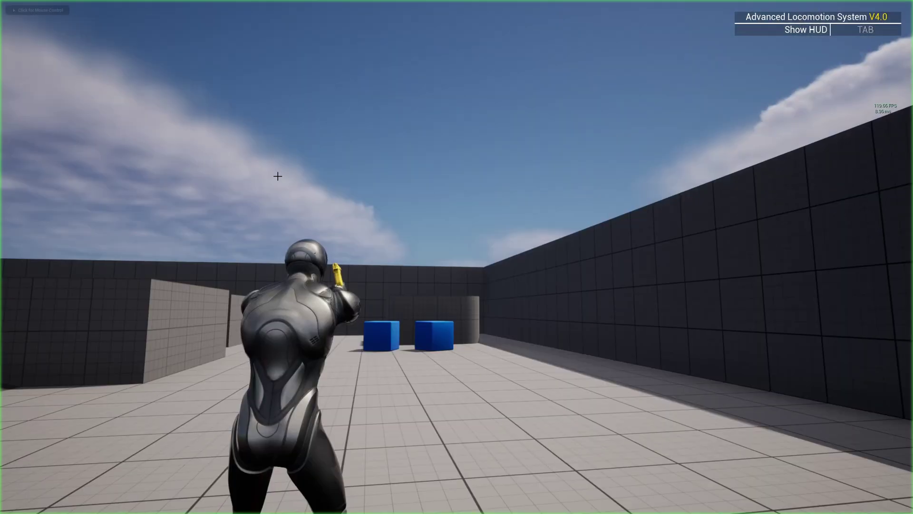
click(277, 176)
key(Escape)
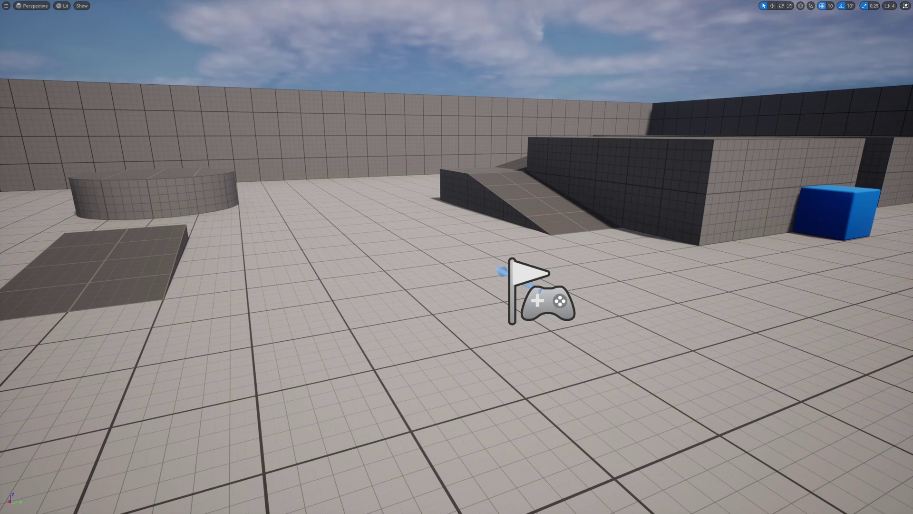
key(alt+Tab)
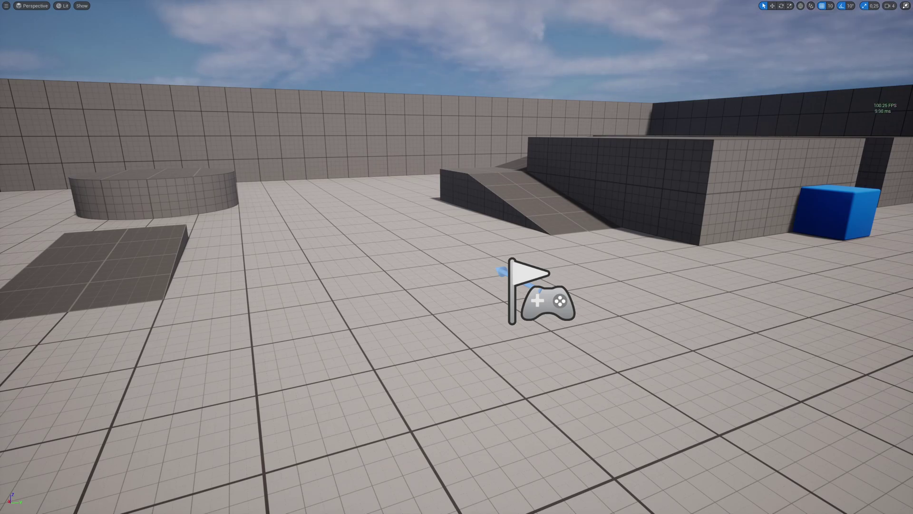
right_drag(704, 277, 704, 278)
key(F11)
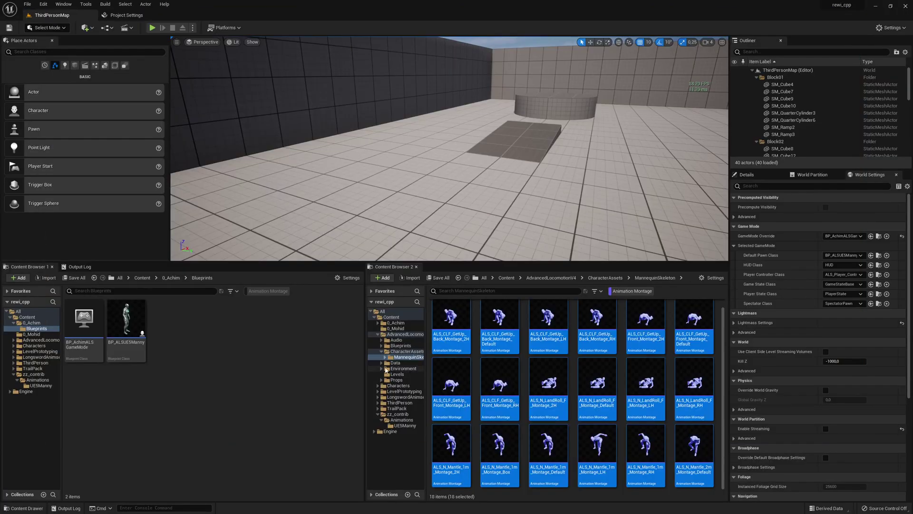
Open the UE5Manny_ALS_CLF_Pose animation from the Content/zz_contrib/Animations/UE5Manny folder
click(142, 278)
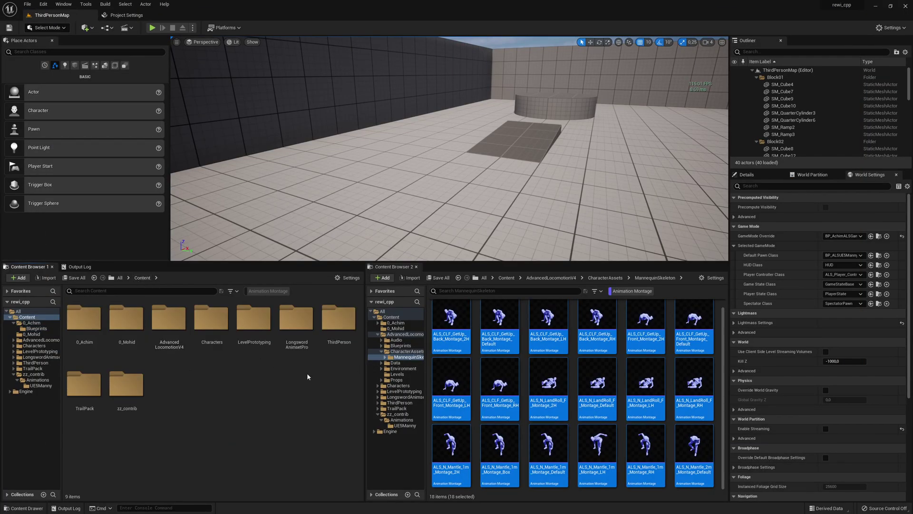
double_click(126, 382)
double_click(83, 316)
double_click(86, 317)
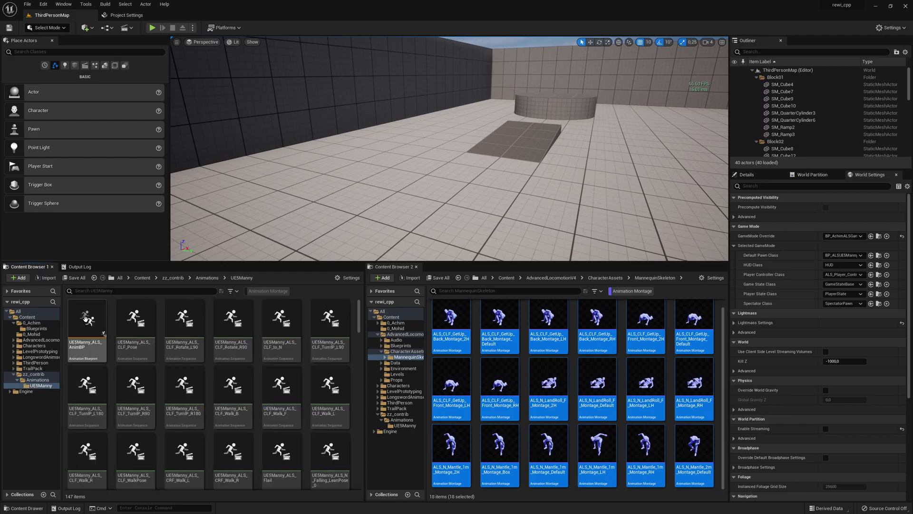
double_click(135, 317)
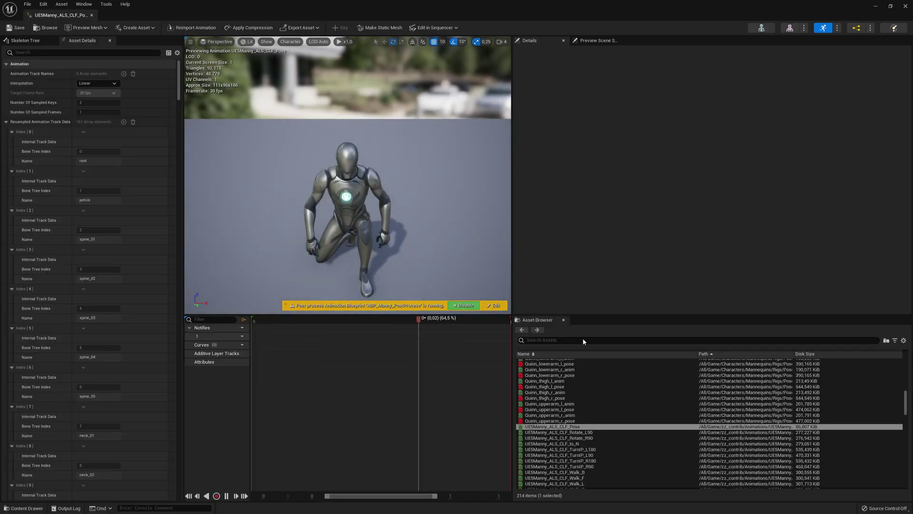
Find the "sweep" animations, open UE5Manny_ALS_N_Look_D_Sweep and filter its asset details by "addi" to examine the additive settings
click(583, 341)
text(swee)
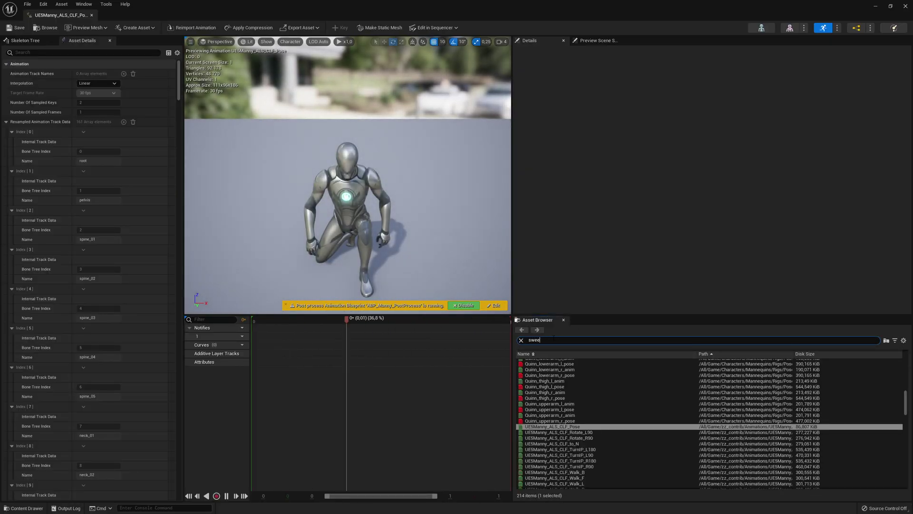
text(p)
click(569, 363)
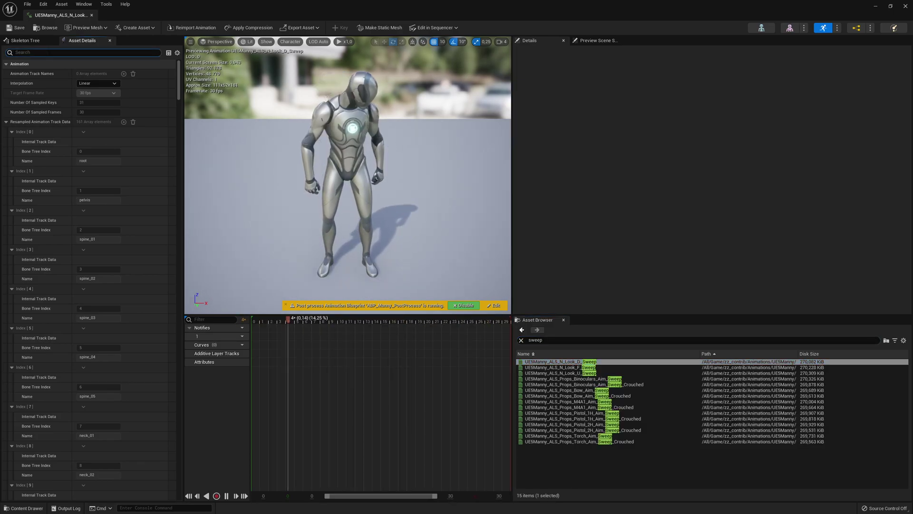
click(86, 52)
text(addi)
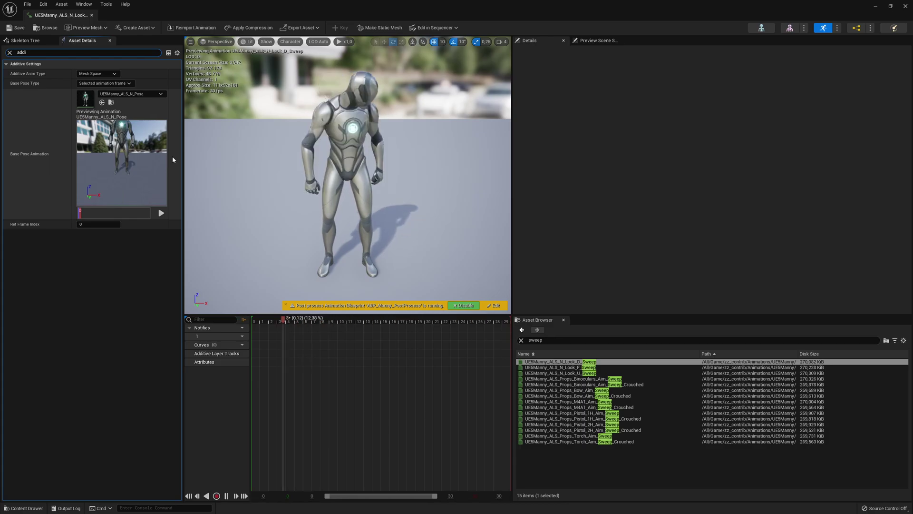
Clear the asset search, open UE5Manny_ALS_N_JumpWalk_LF, widen its preview and select the Mask_LandPrediction curve
click(521, 339)
scroll(588, 399, up, 5)
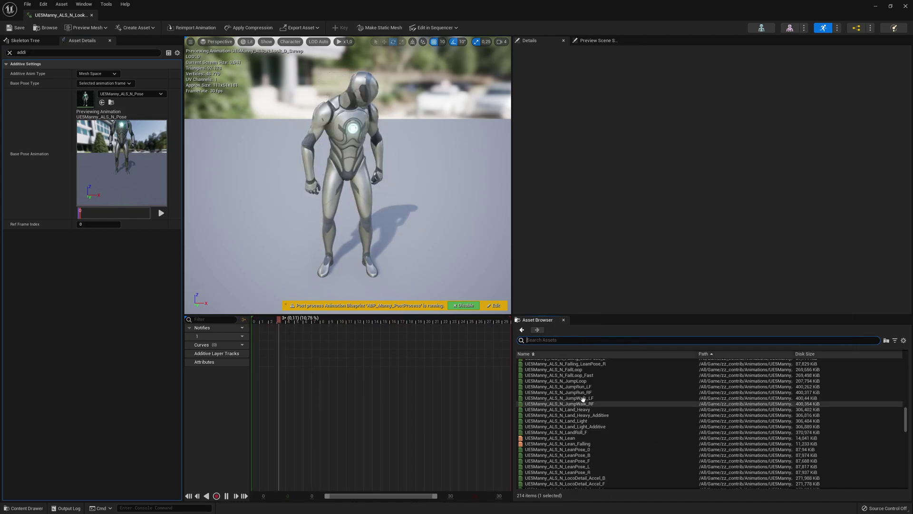
click(576, 398)
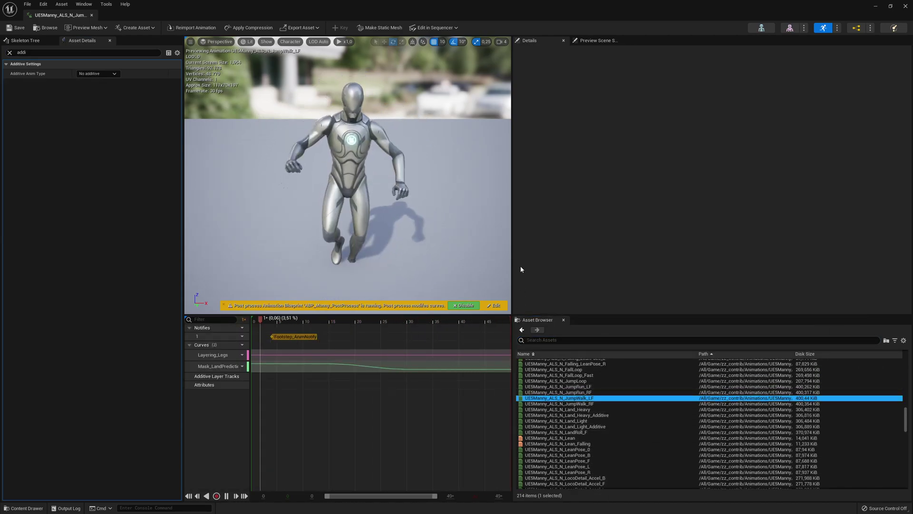
drag(513, 266, 622, 267)
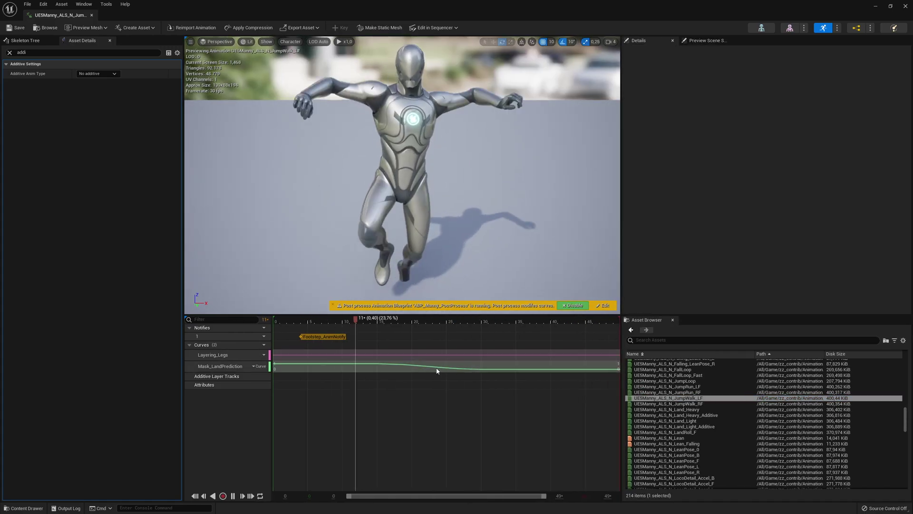
click(406, 367)
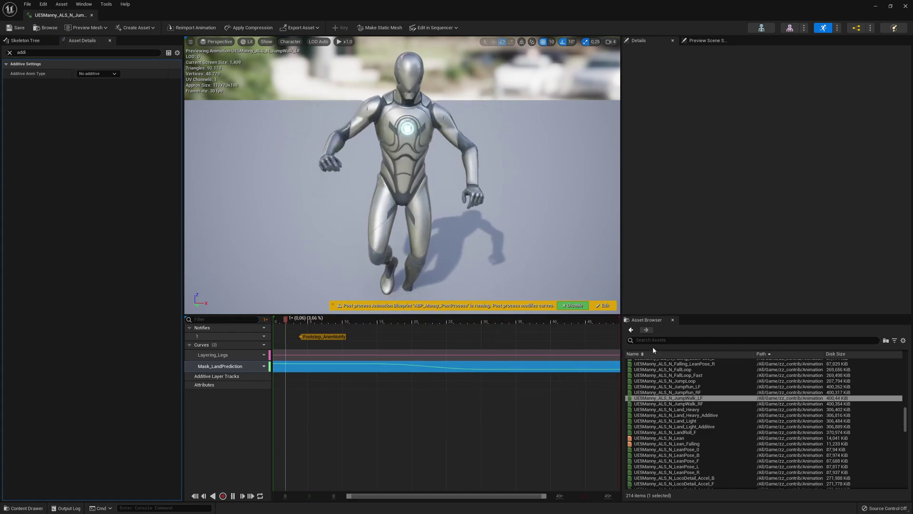
Filter the animation assets by "sweep" and open UE5Manny_ALS_N_Look_U_Sweep, followed by UE5Manny_ALS_Props_Binoculars_Aim_Sweep, to examine their additive settings
click(637, 339)
text(sweep)
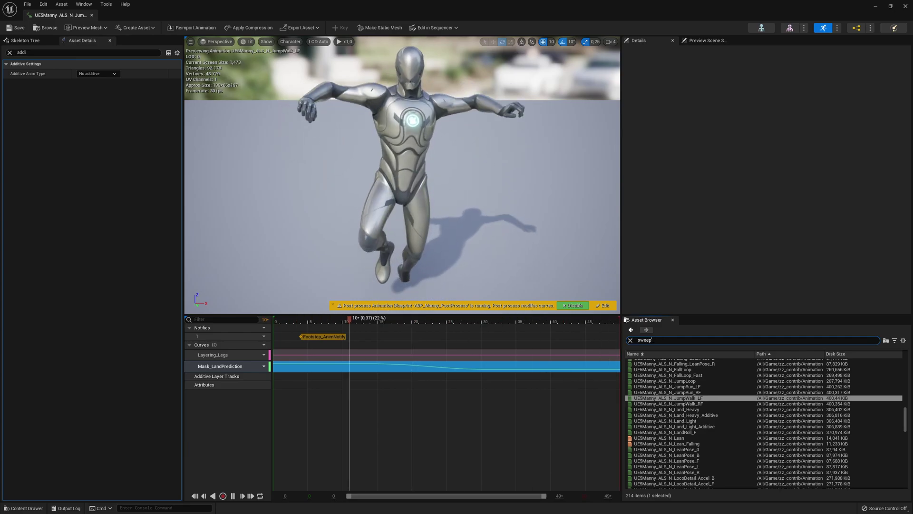
click(681, 373)
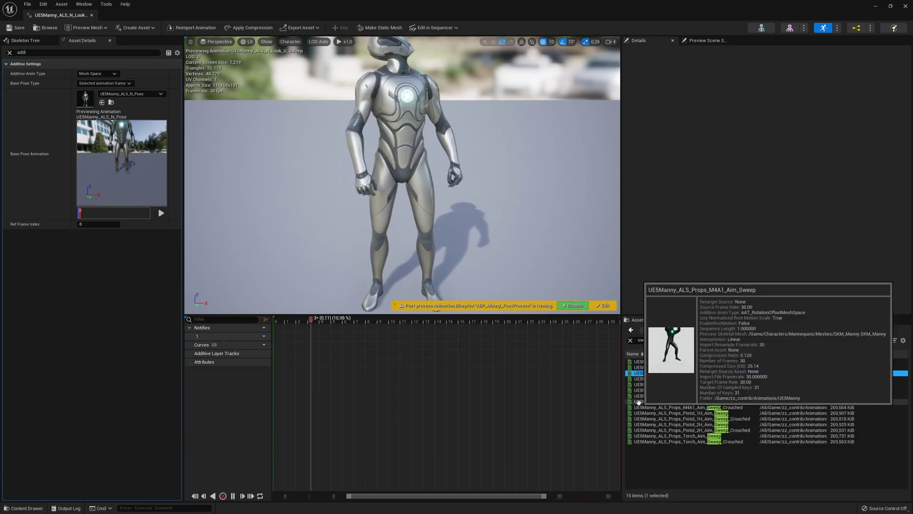
click(722, 379)
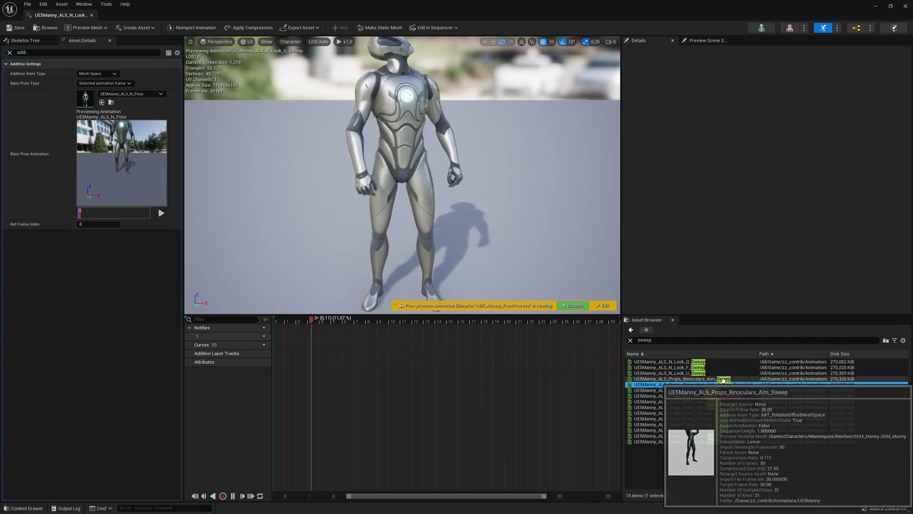
double_click(722, 379)
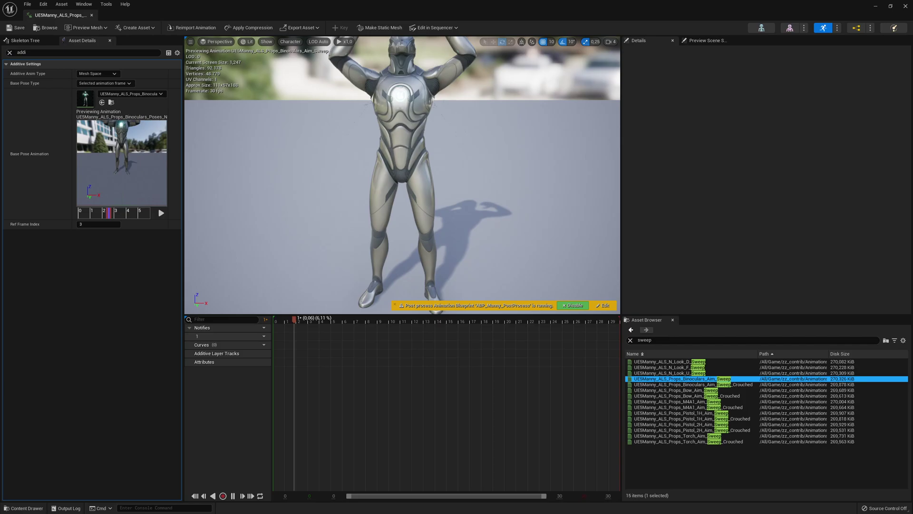
Switch to the Screenpresso image editor, place the two character pose screenshots side by side for comparison, and close both
key(alt+Tab)
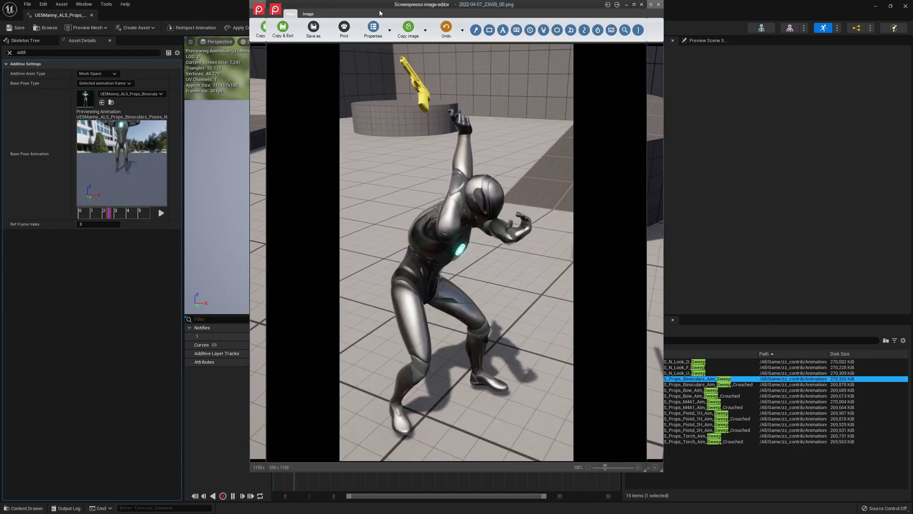
drag(350, 10, 545, 13)
drag(377, 8, 147, 11)
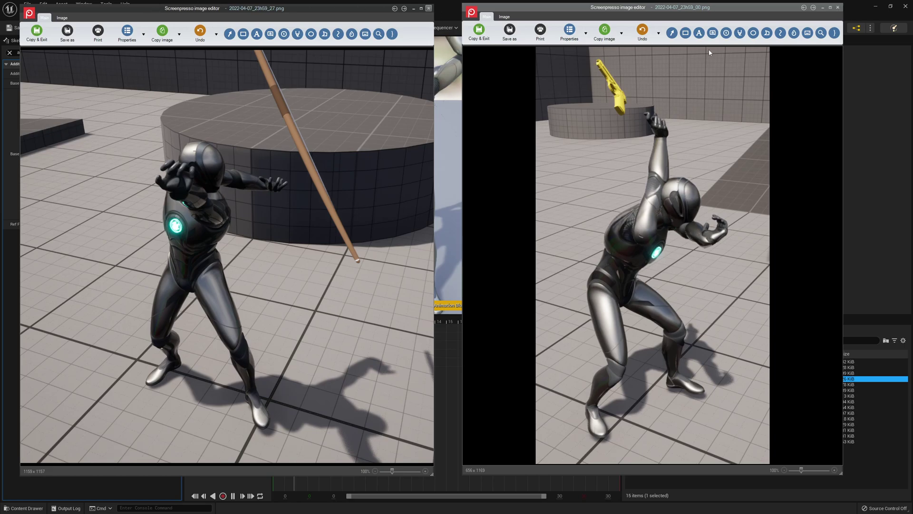
key(Escape)
click(837, 7)
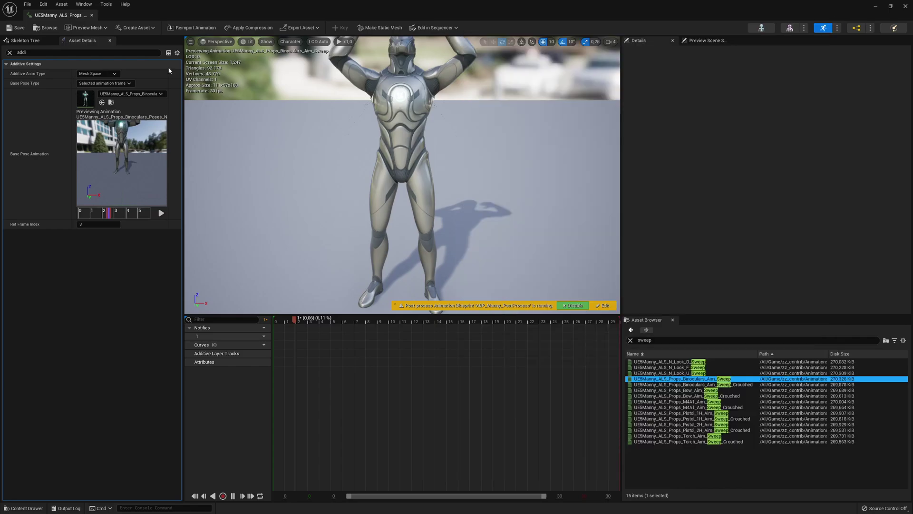
Close the animation editor and start a full-screen play session of ThirdPersonMap with the ALS HUD details hidden
click(92, 15)
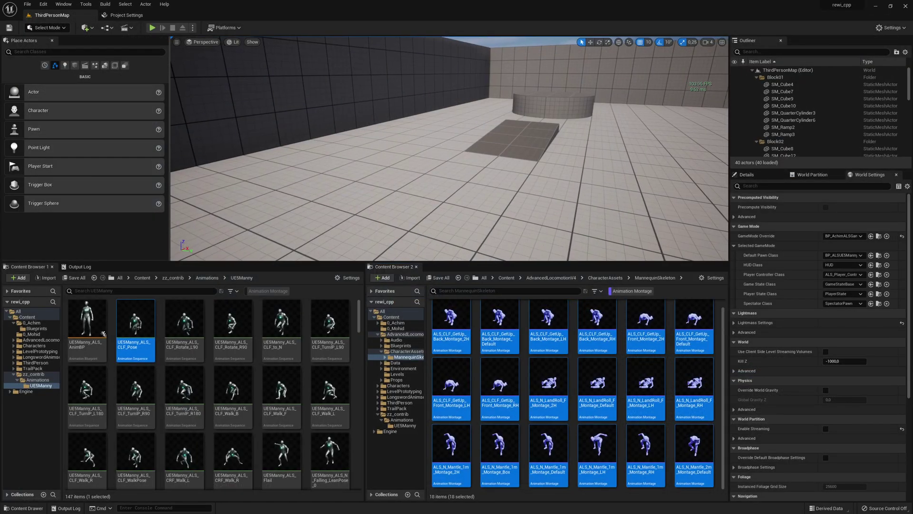
key(alt+p)
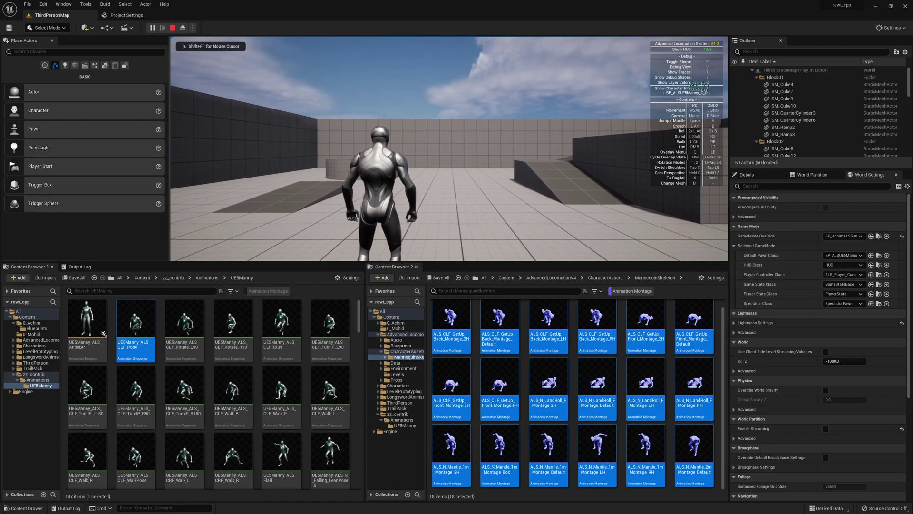
key(F11)
key(Tab)
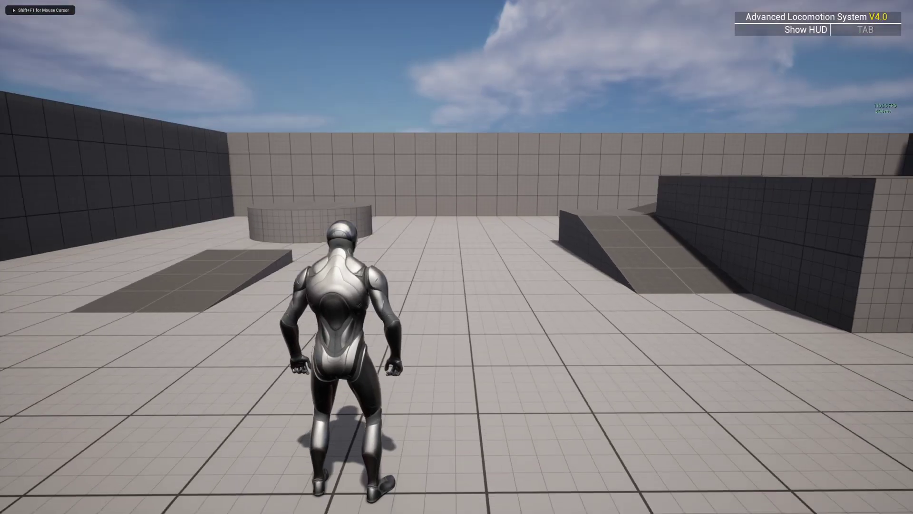
Run and jump with the Manny character to test its locomotion, and end the full-screen play session
key(w)
key(space)
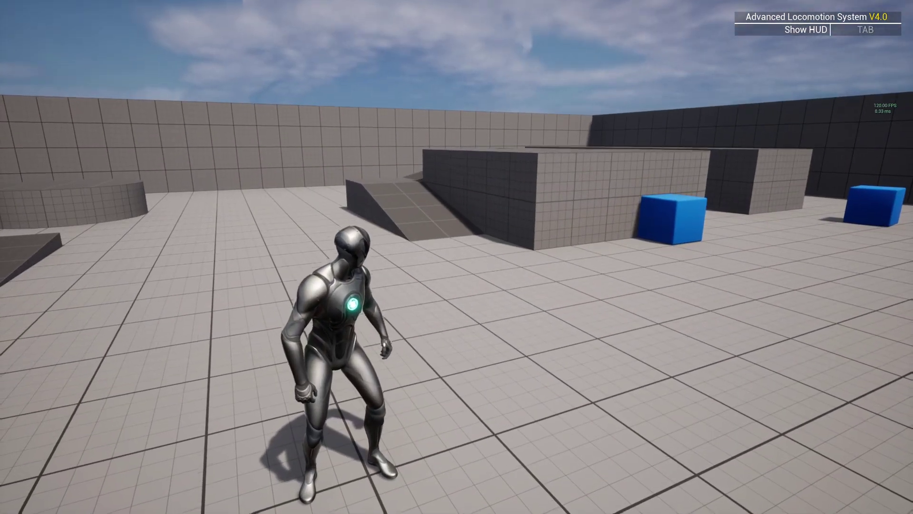
key(w)
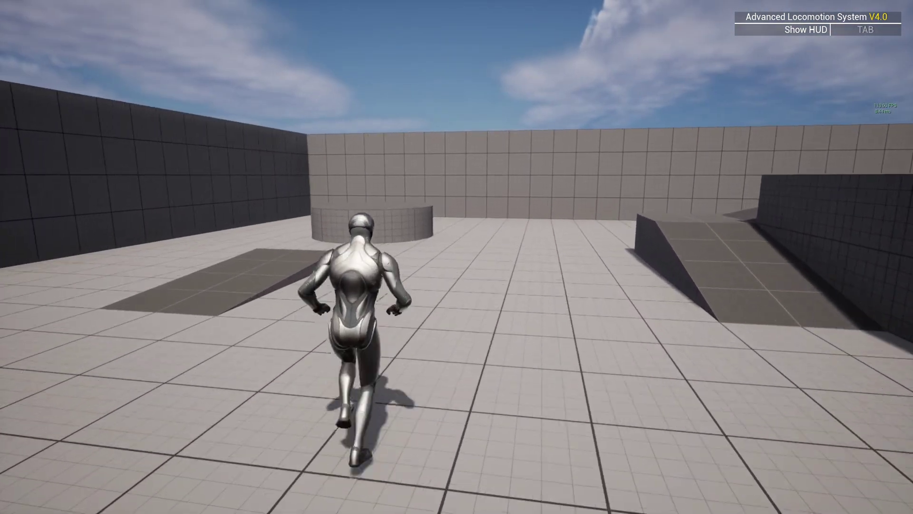
key(space)
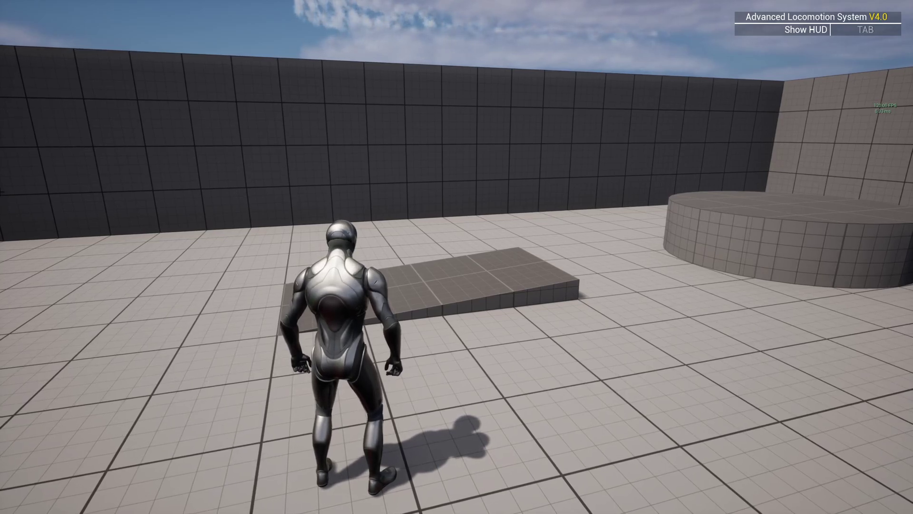
key(Escape)
key(F11)
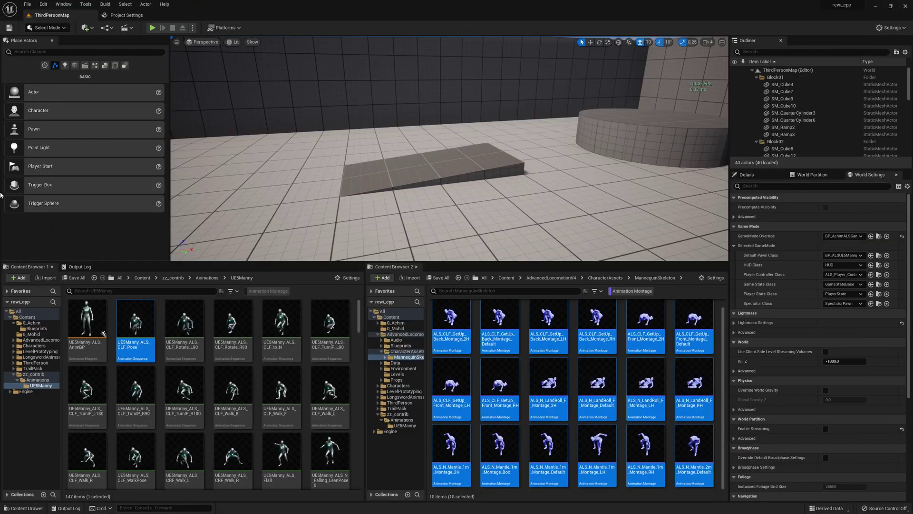
Open the SKM_Quinn mesh from the Content/Characters/Mannequins/Meshes folder and bring up its SK_Mannequin skeleton
click(143, 277)
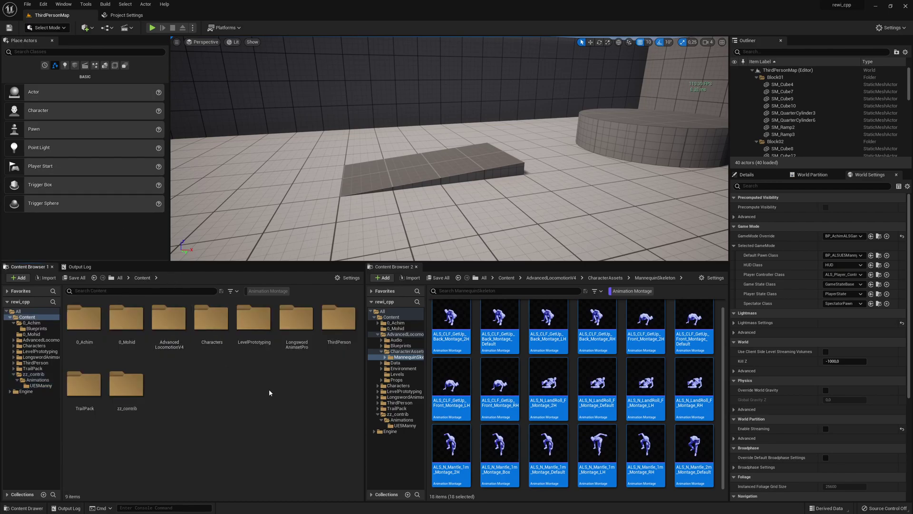
double_click(210, 320)
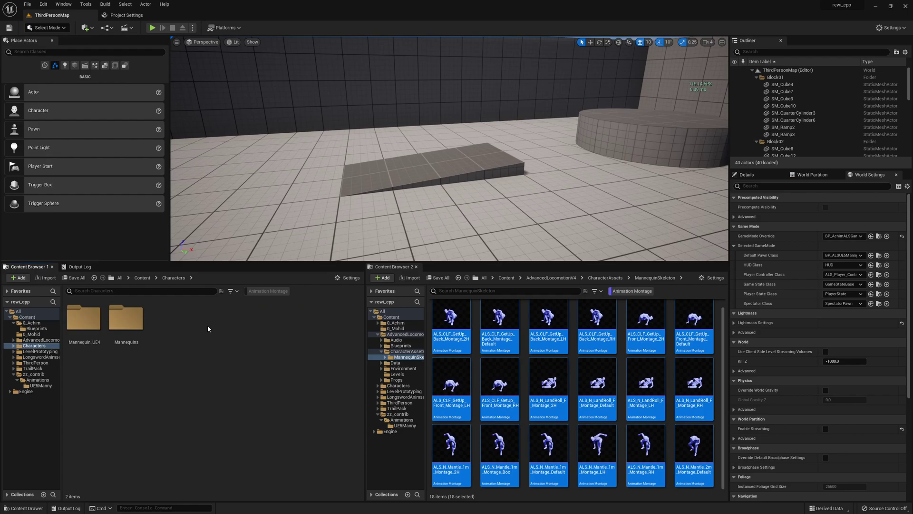
double_click(127, 323)
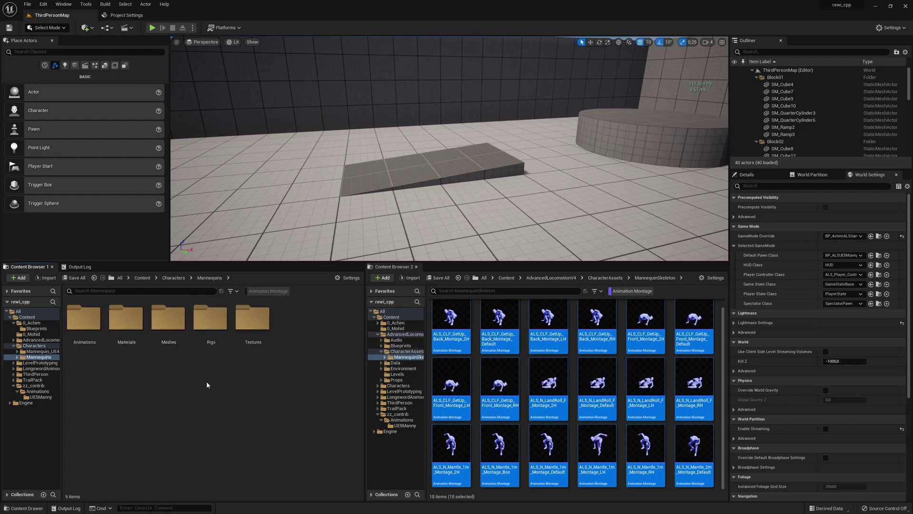
double_click(167, 319)
click(251, 328)
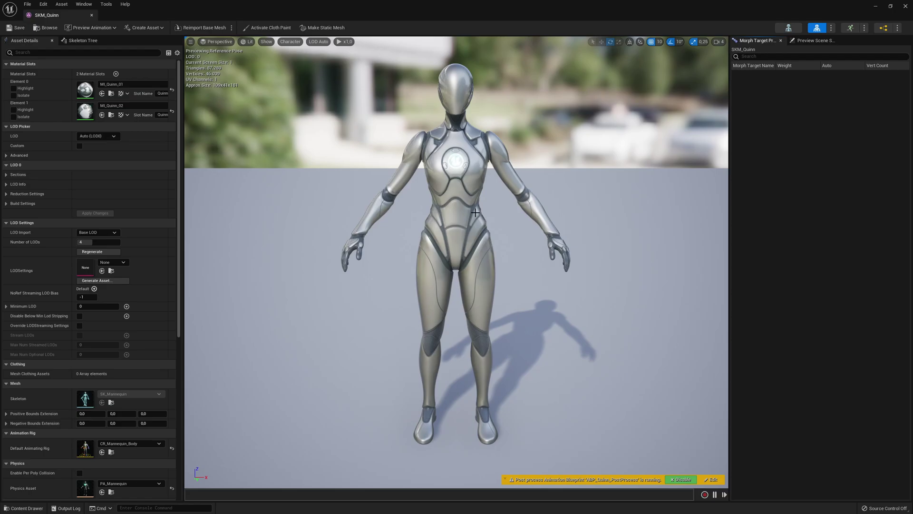
click(789, 27)
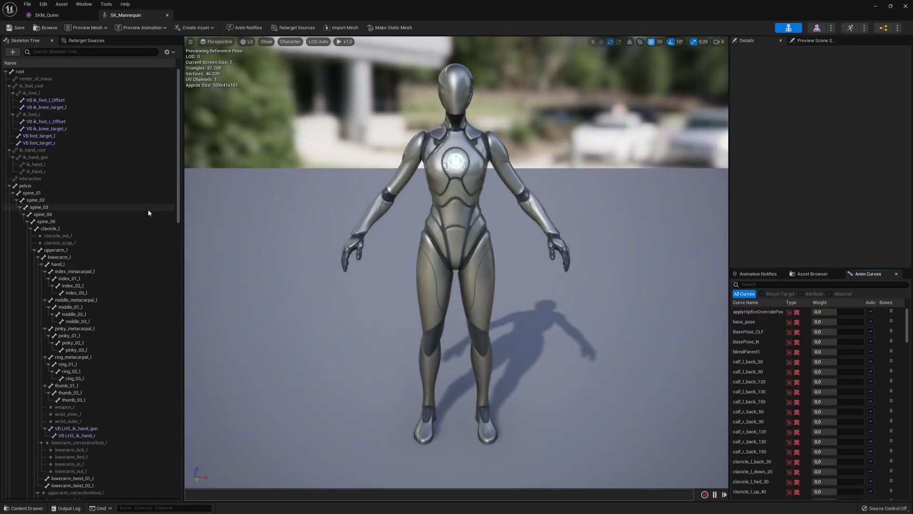
Select the ik_hand_l and ik_hand_r bones together under ik_hand_gun to point out the hand IK bones
click(82, 171)
key(shift+Up)
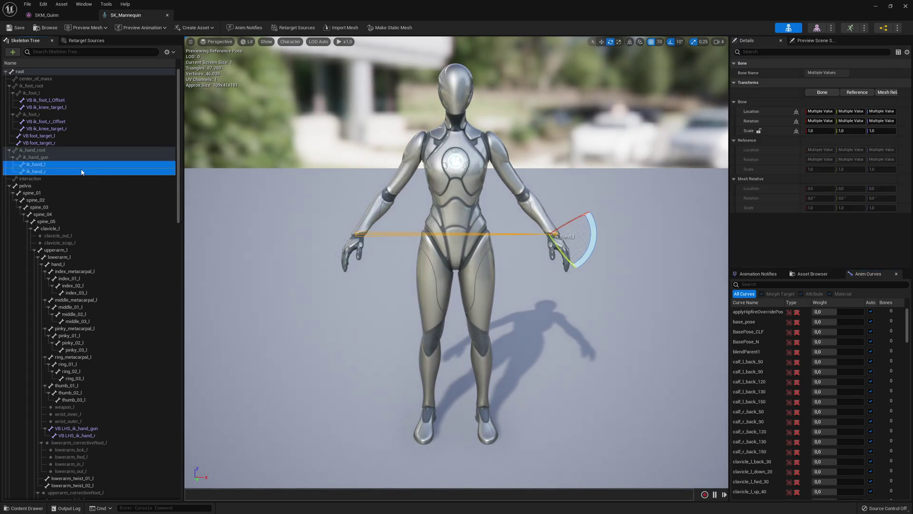
click(56, 151)
key(Down)
key(Down)
key(shift+Down)
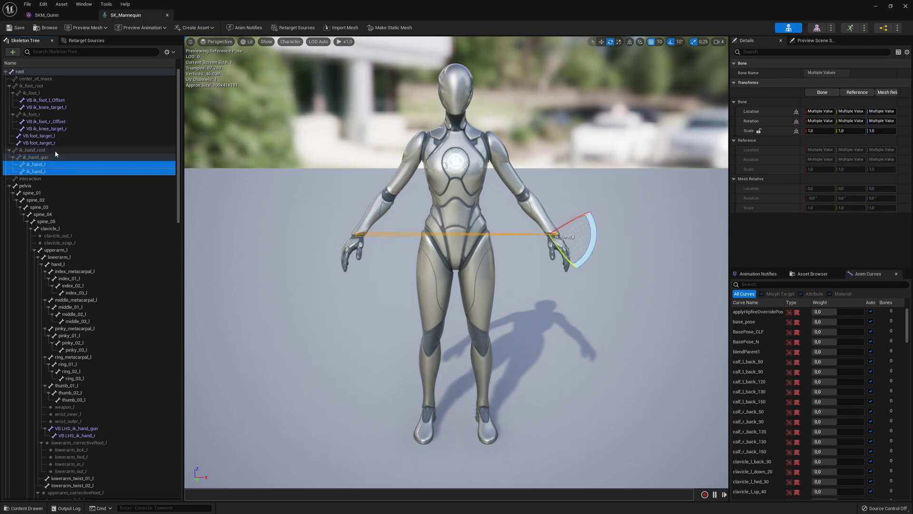
Inspect the skeleton's left and right ik_hand virtual bones and select the foot_r_Socket under foot_r
scroll(55, 151, down, 15)
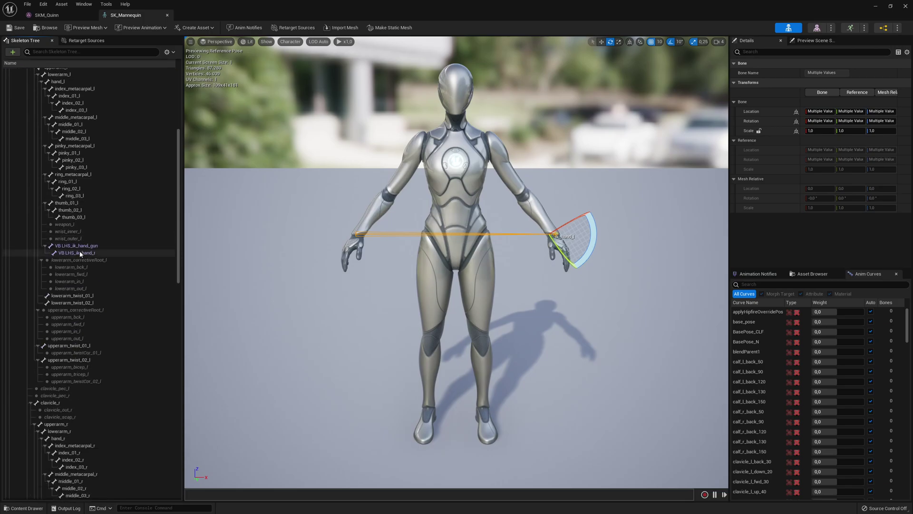
click(76, 245)
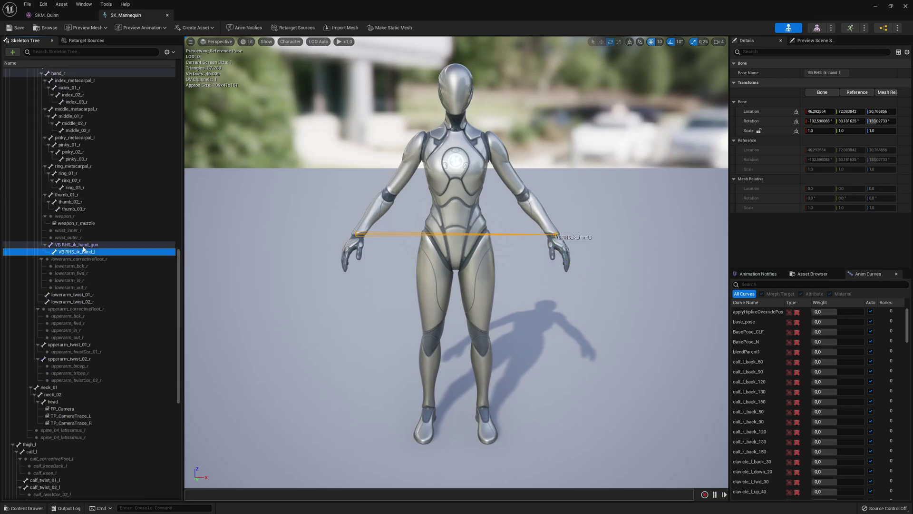
scroll(139, 366, down, 12)
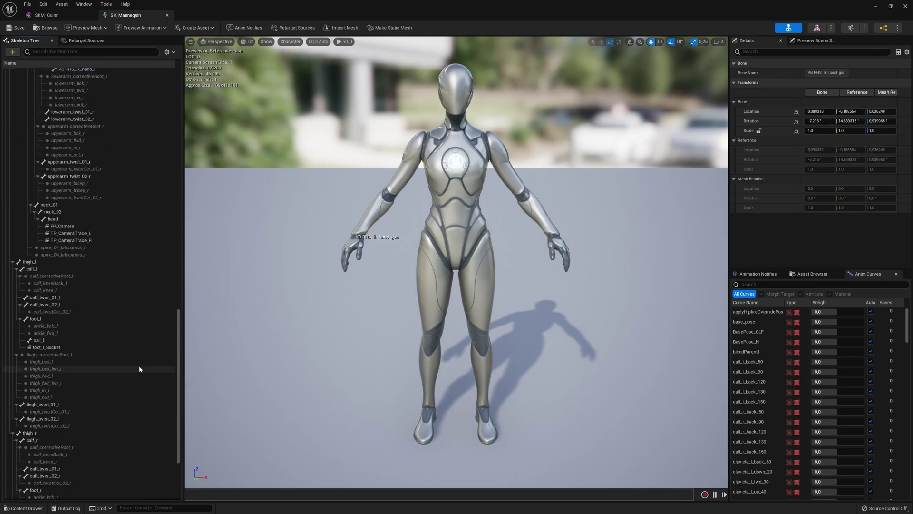
click(135, 409)
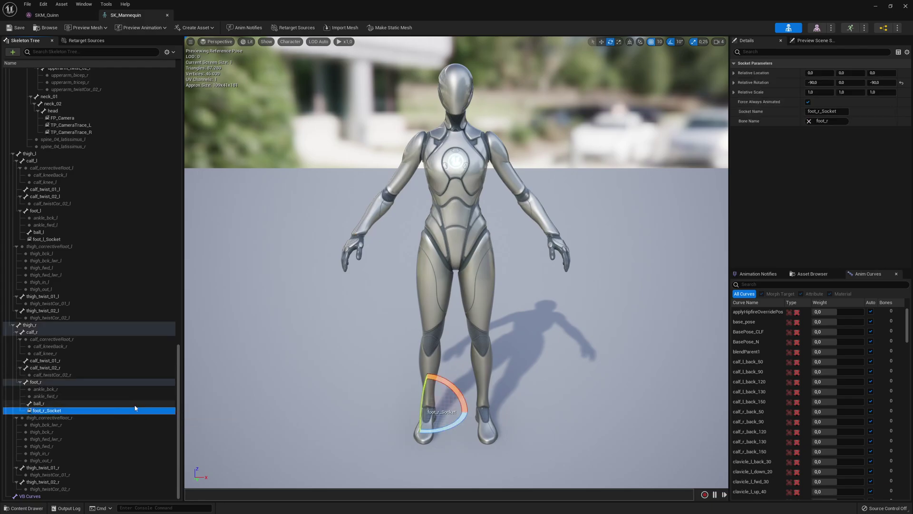